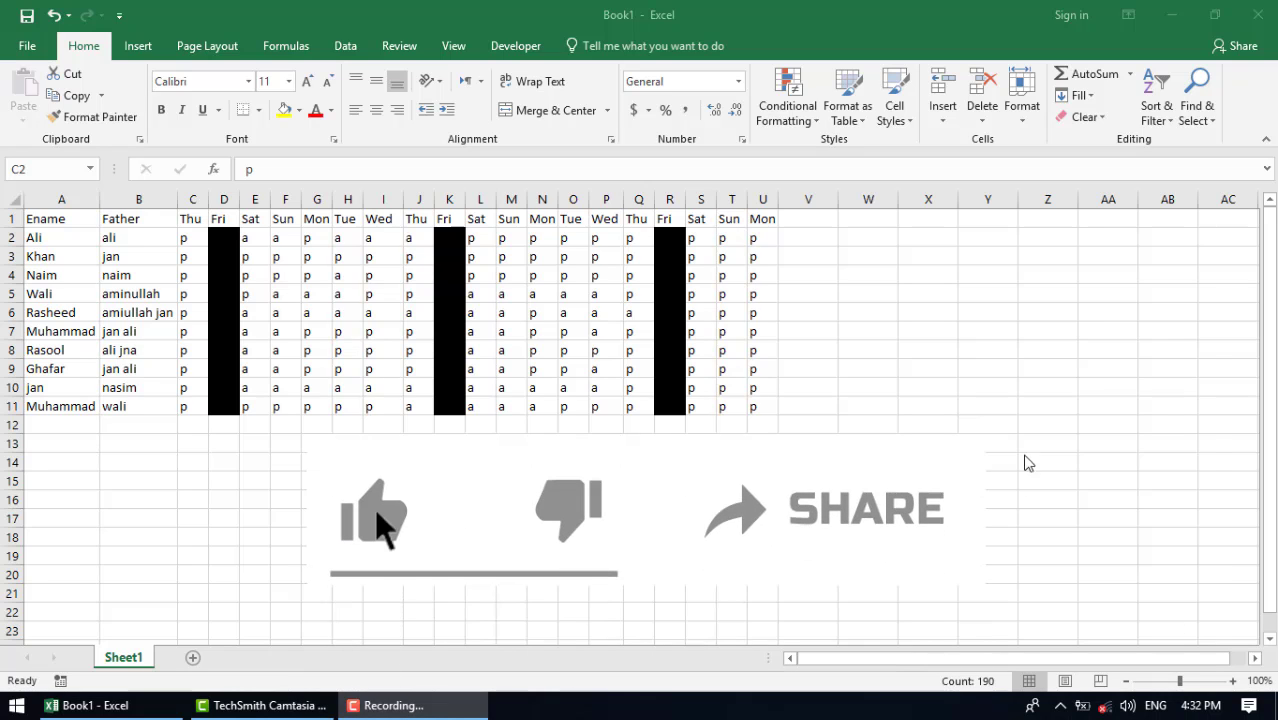
Change the second Tuesday heading in cell O1 to fri to test the automatic blackout of its column.
key("ctrl+shift+End")
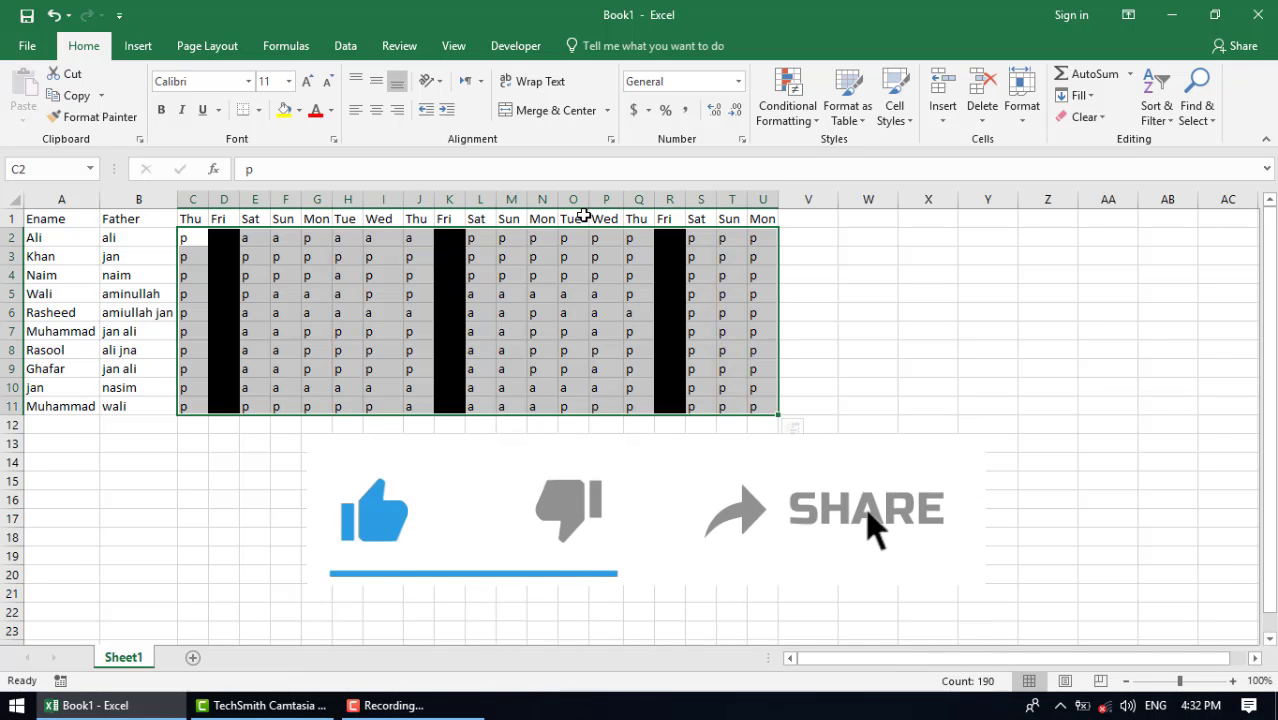
left_click(579, 217)
type("fri")
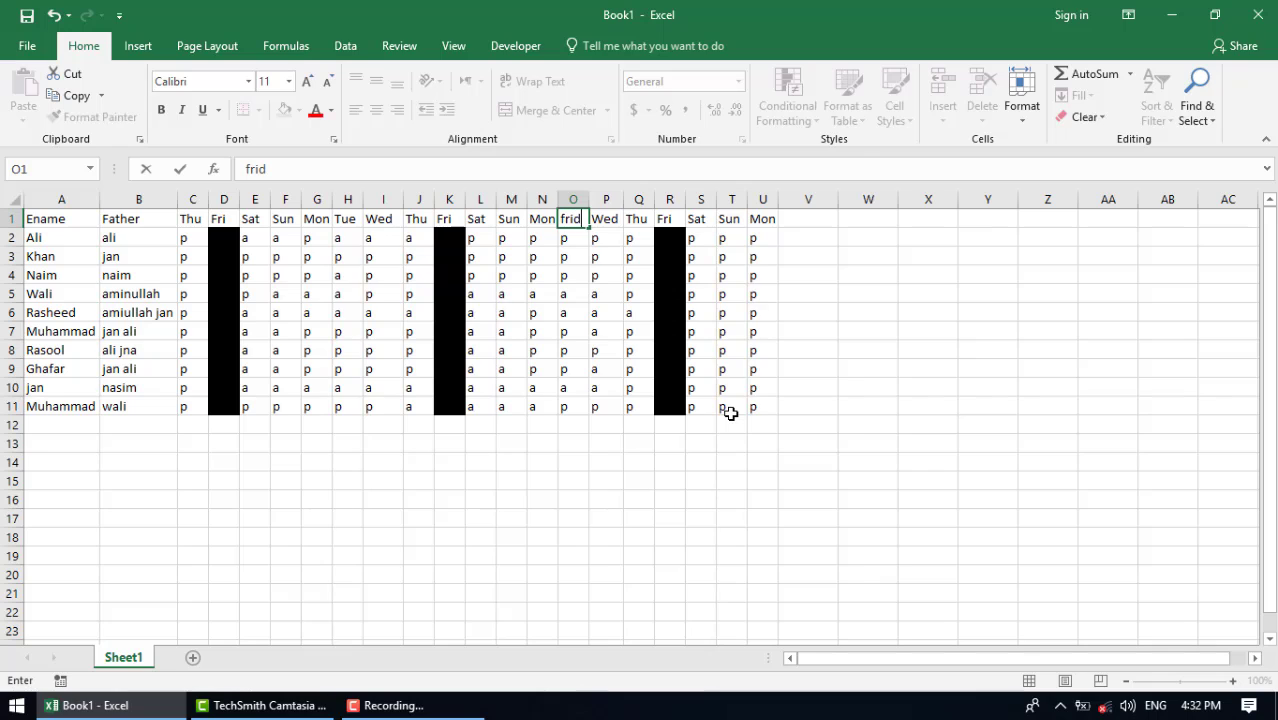
key("Return")
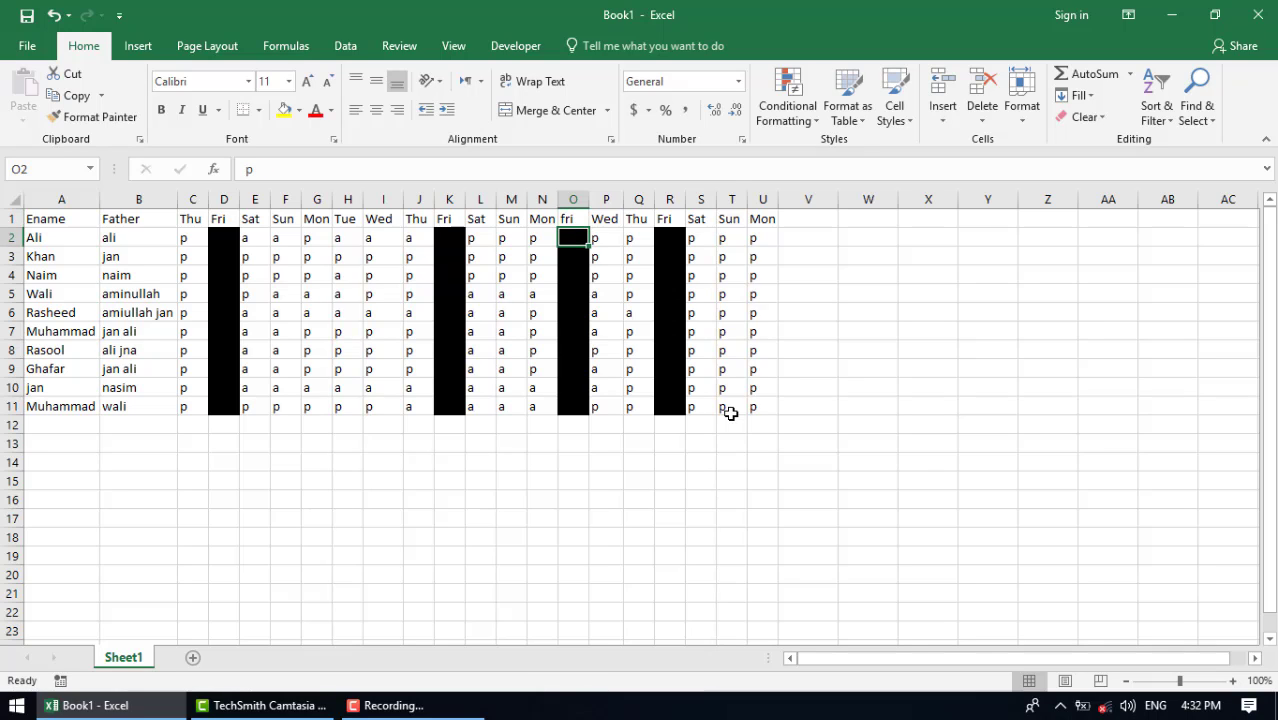
Set the day heading in cell O1 back to tue.
key("Left")
key("Up")
key("Right")
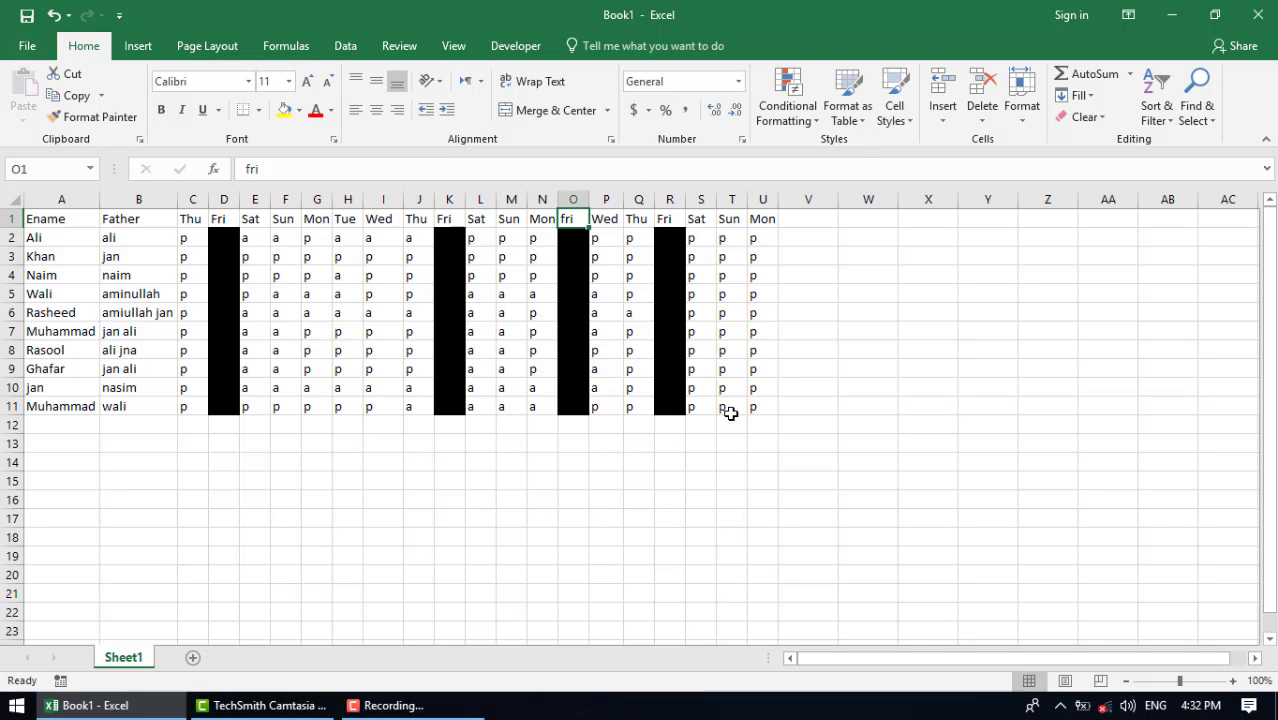
type("tue")
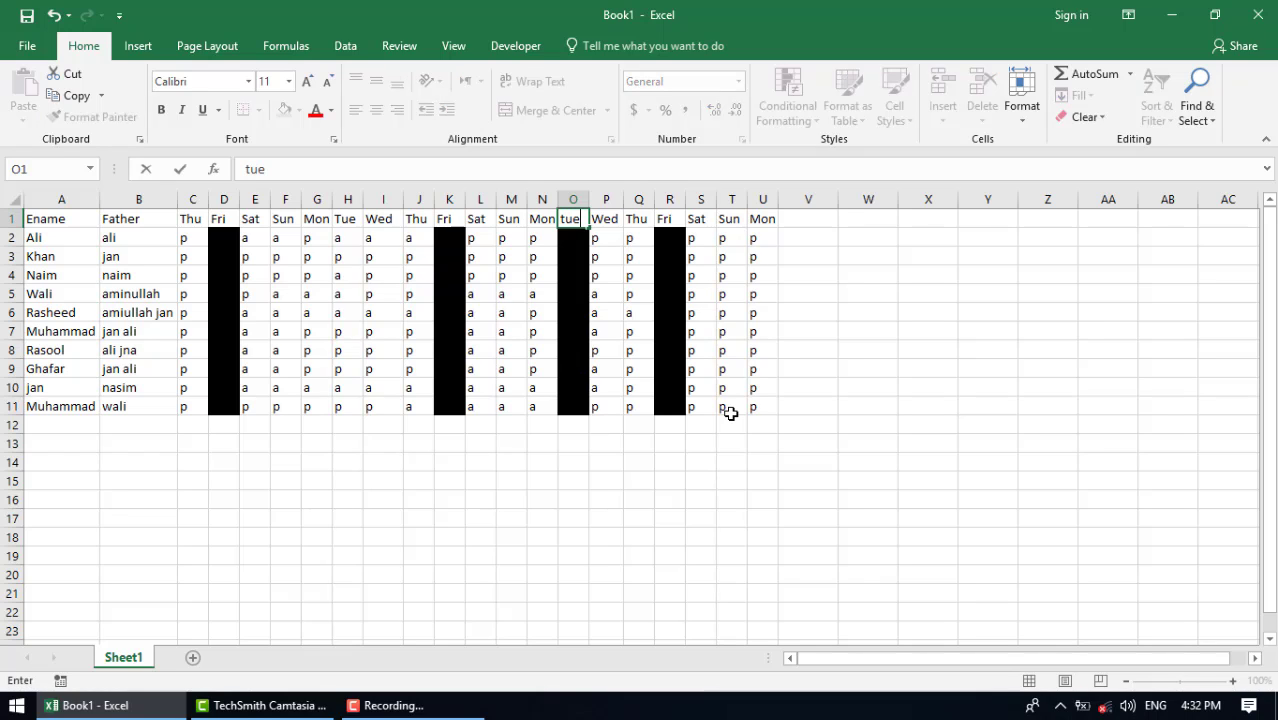
key("Return")
Change the day heading in cell J1 to fri to test the blackout on another column.
key("Left")
key("Left")
key("Left")
key("Left")
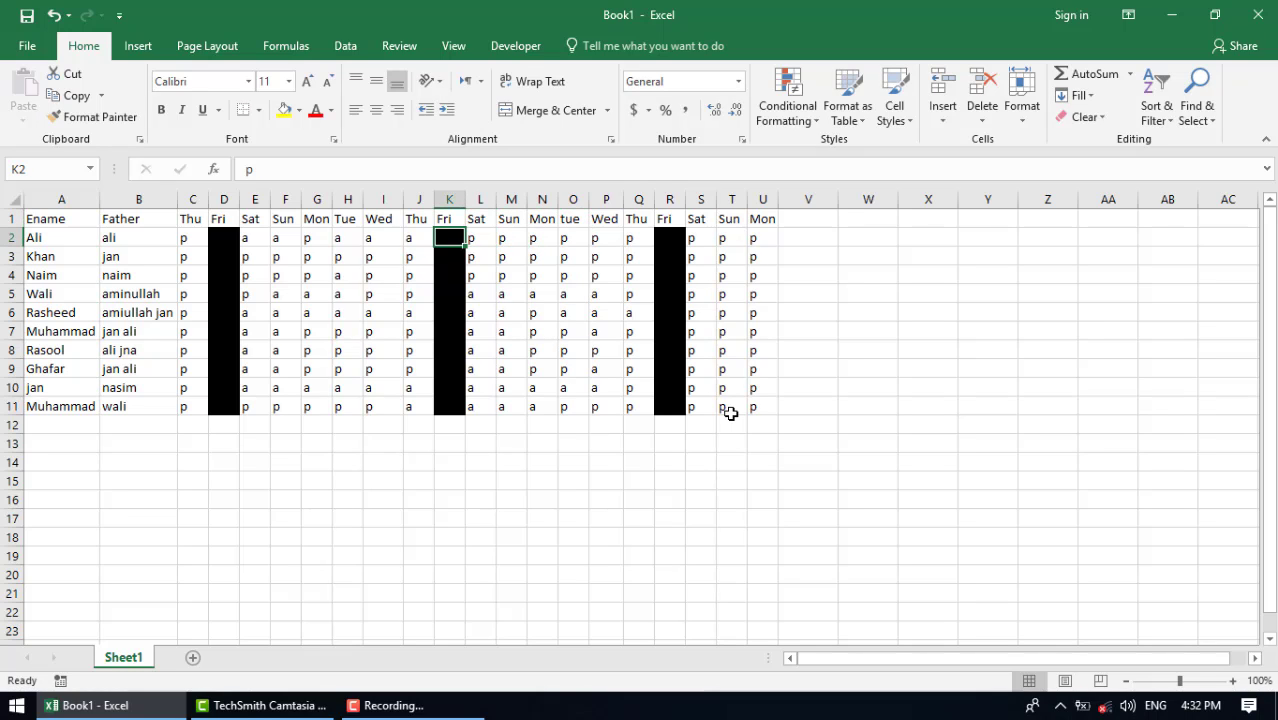
key("Up")
key("Left")
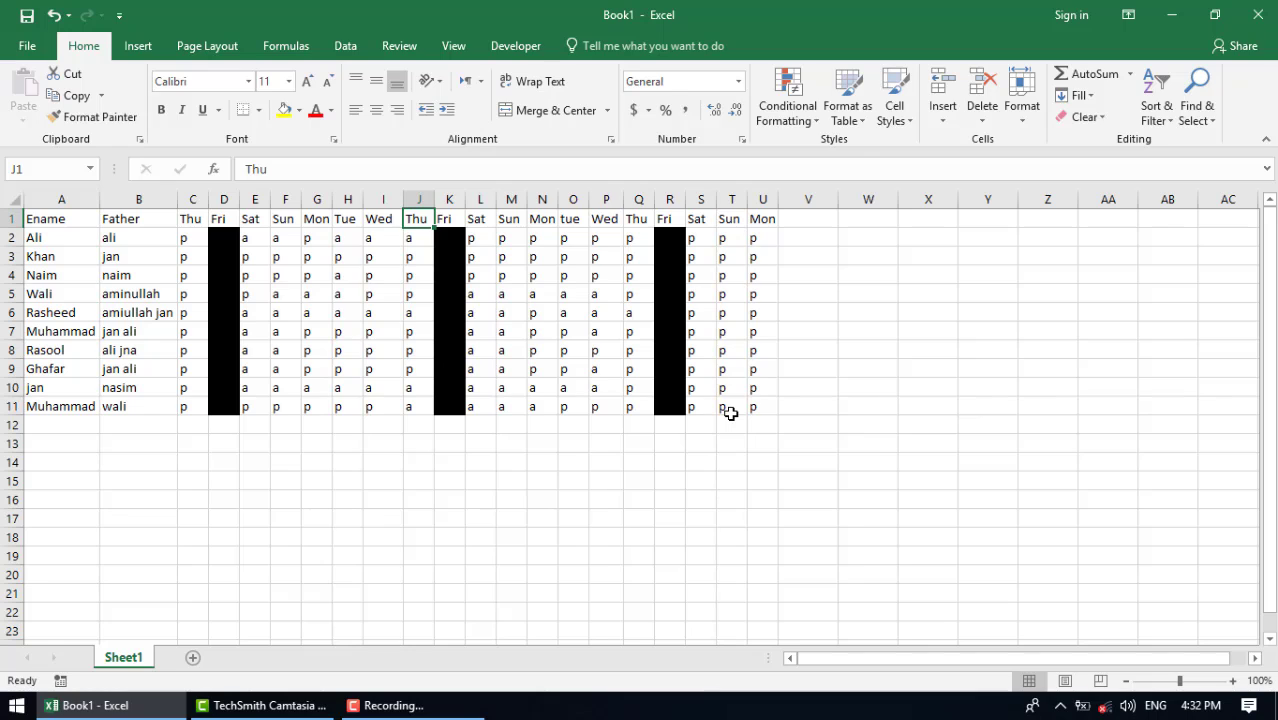
type("fri")
key("Return")
key("Up")
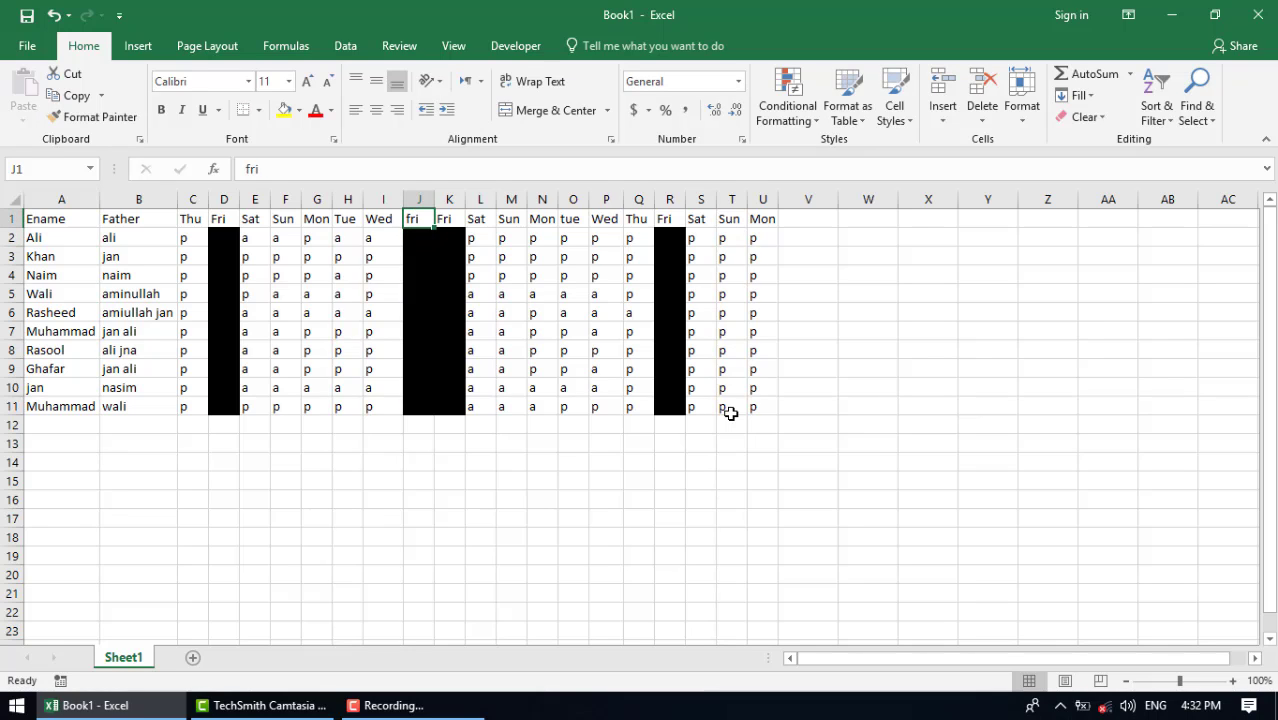
Set the day heading in cell J1 back to thu.
type("th")
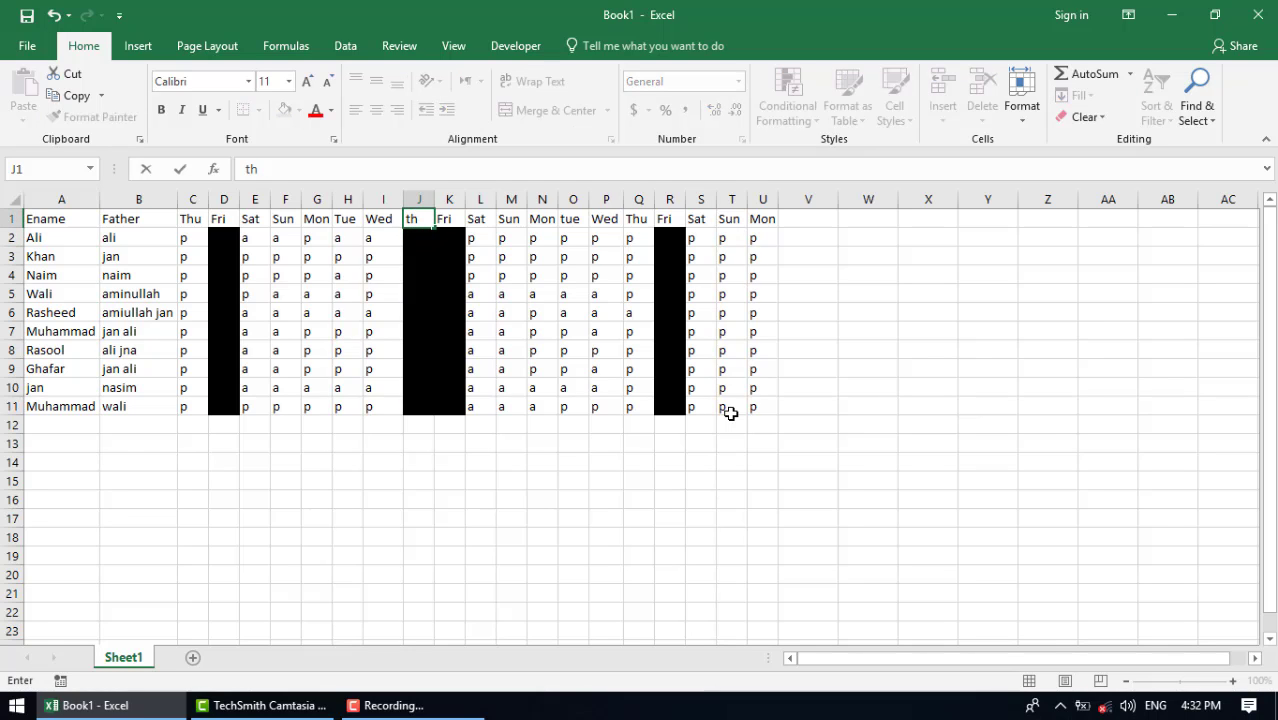
type("u")
key("Return")
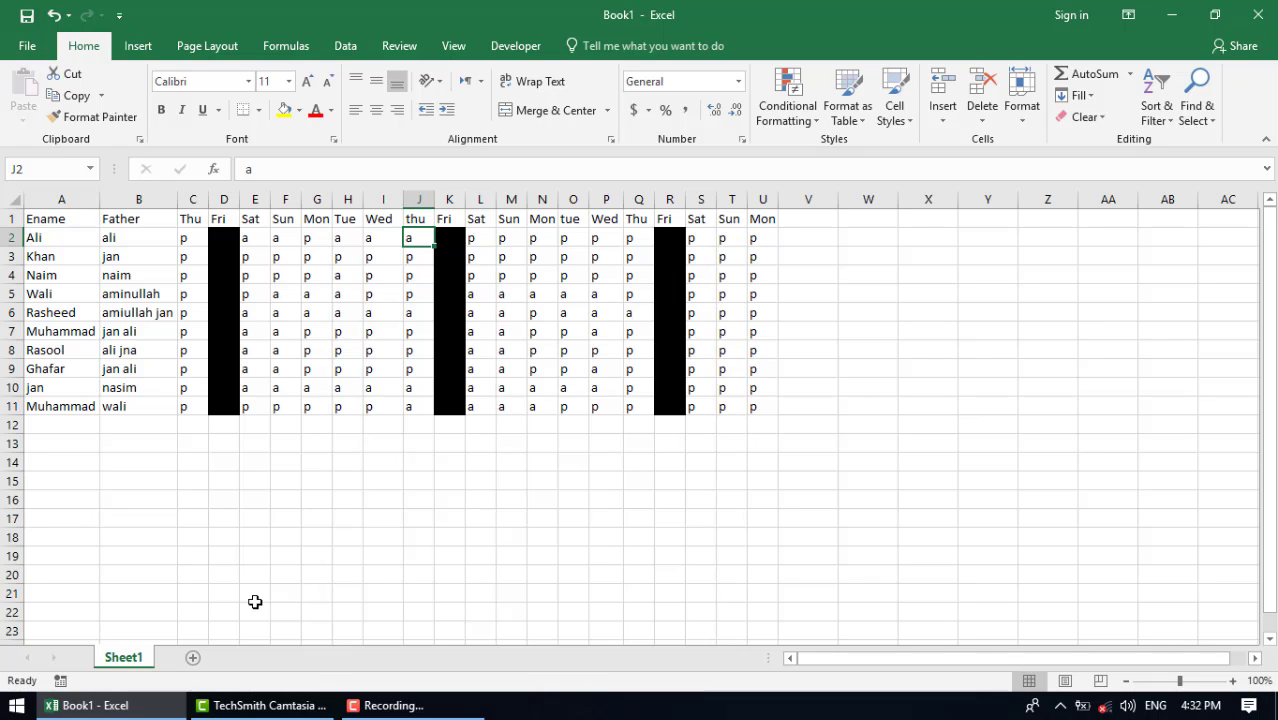
Copy the Ename and Father columns, A1:B11, into a new worksheet starting at cell A1.
left_click_drag(64, 222, 158, 413)
key("ctrl+c")
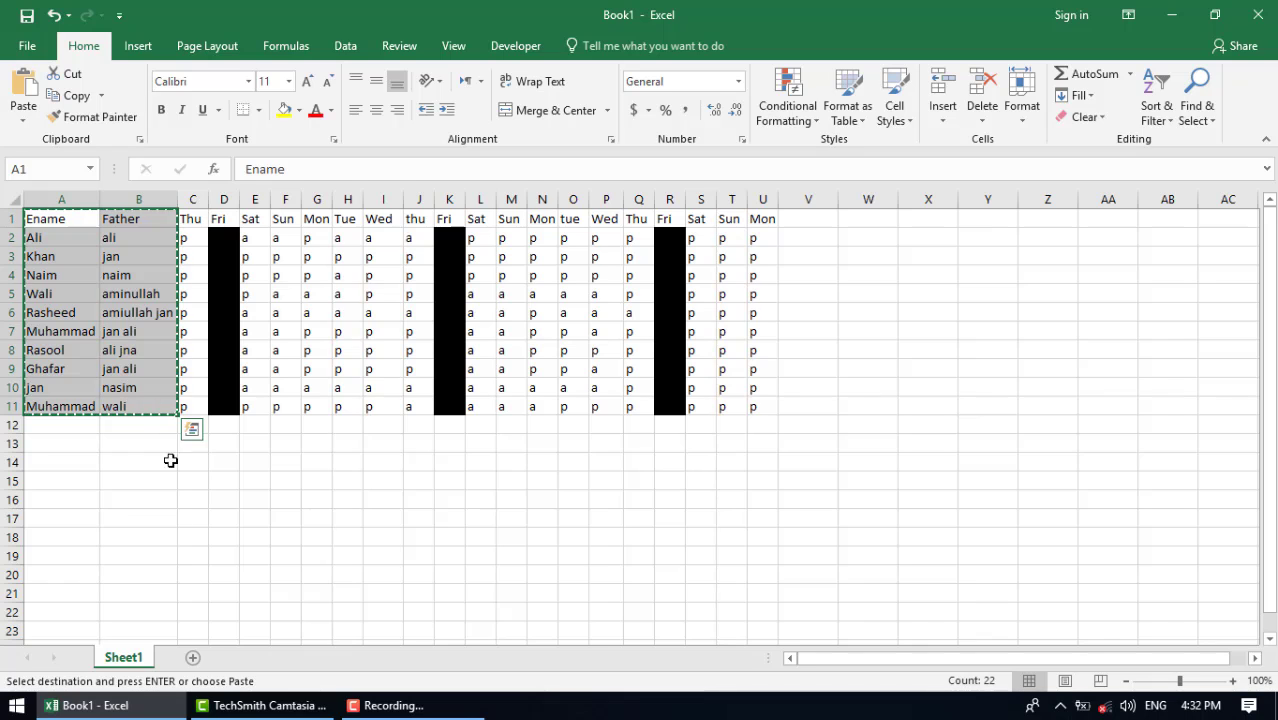
left_click(193, 657)
key("ctrl+v")
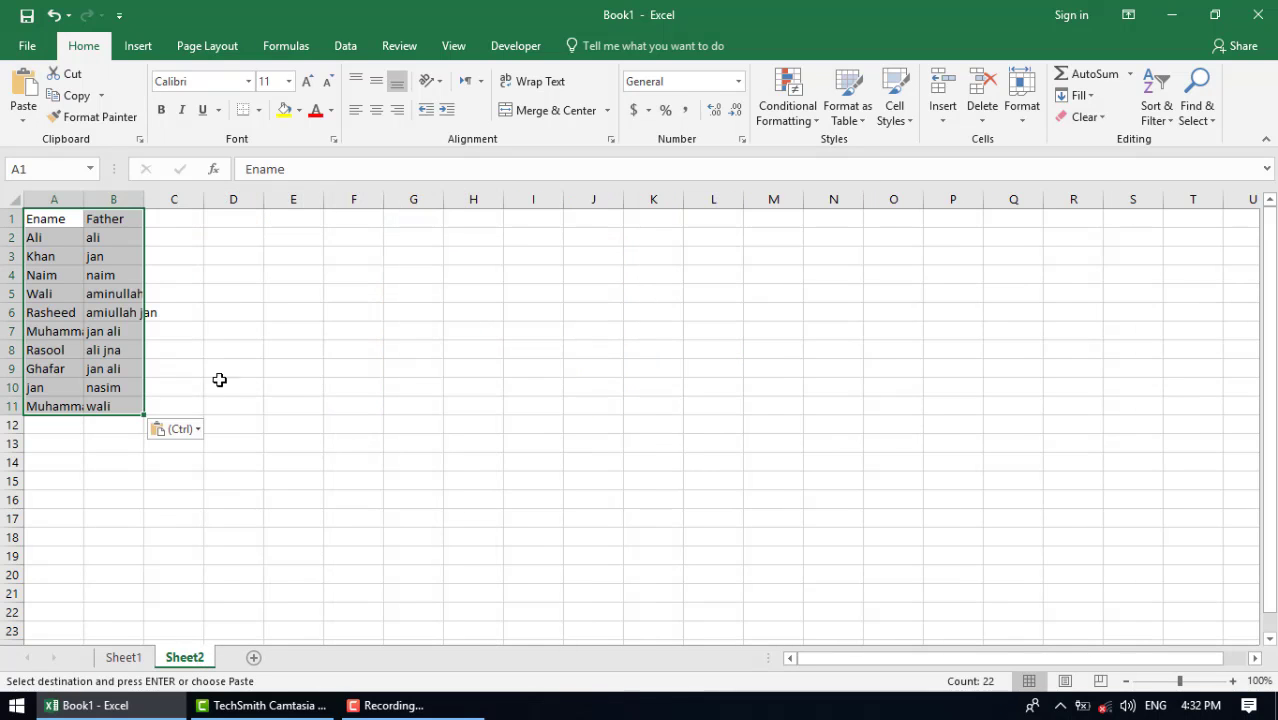
Set the width of columns C to T to 4 on the new sheet.
left_click_drag(191, 220, 1141, 404)
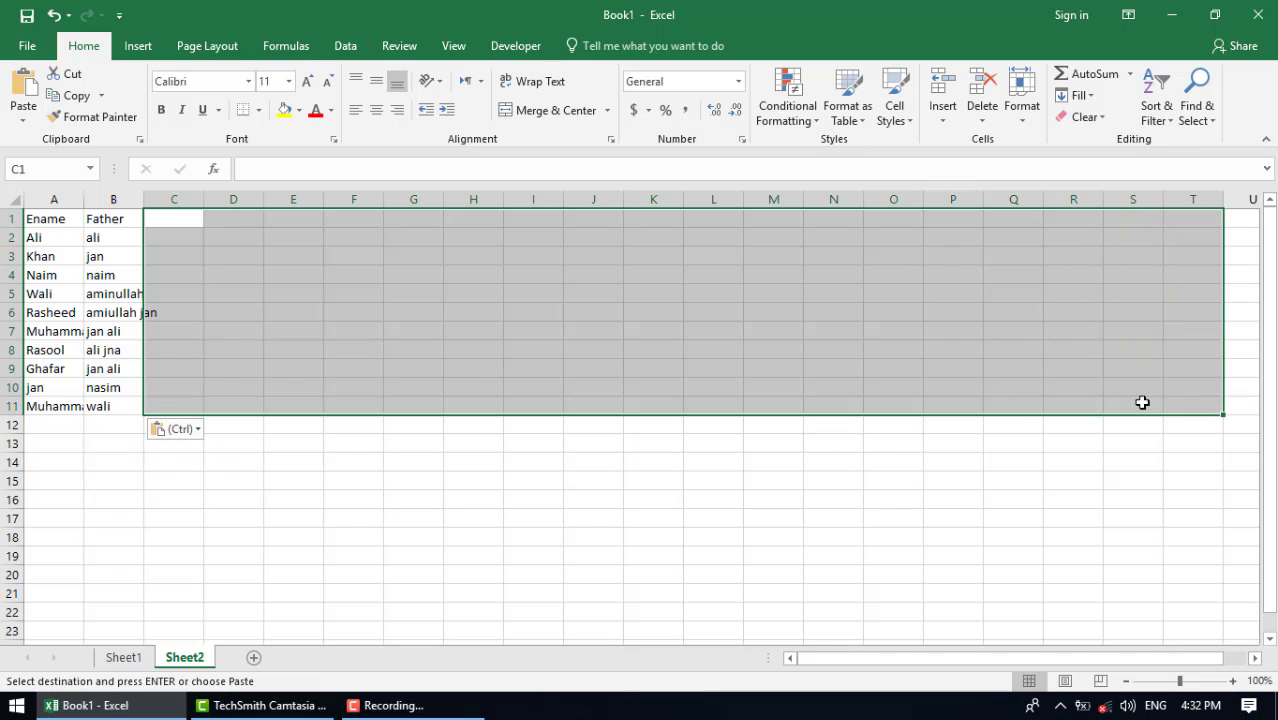
left_click(1021, 110)
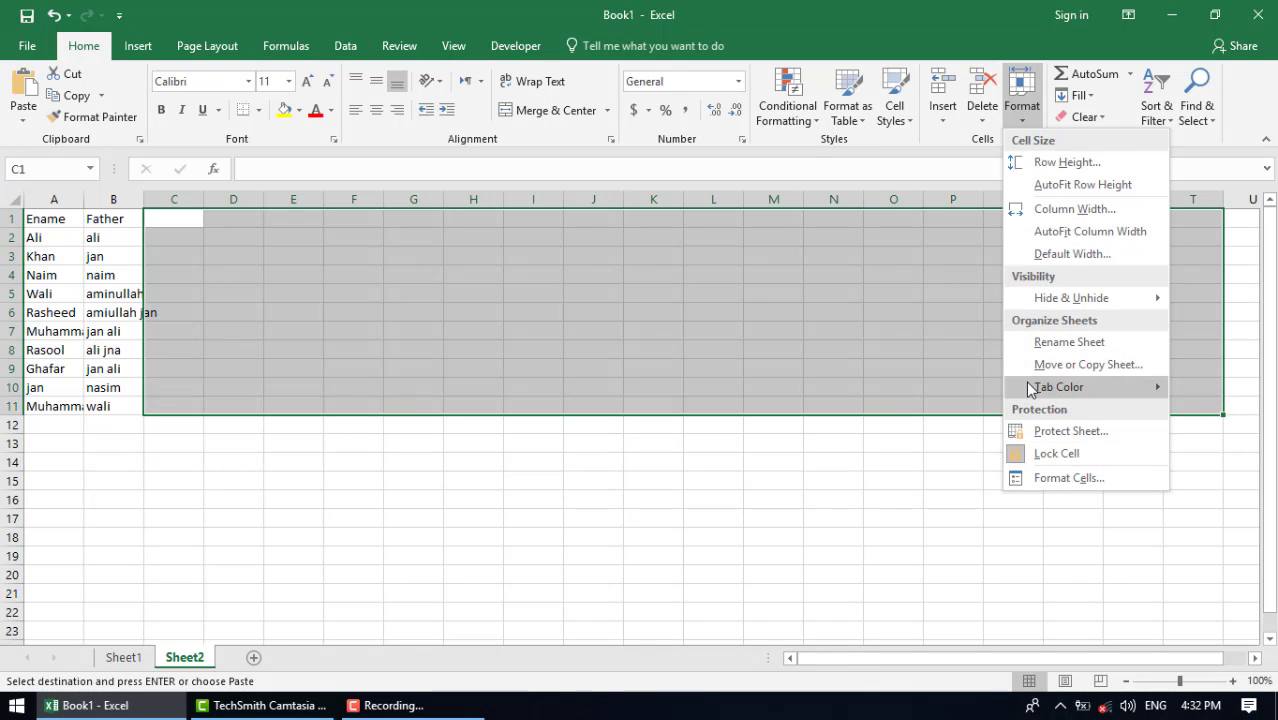
left_click(1074, 209)
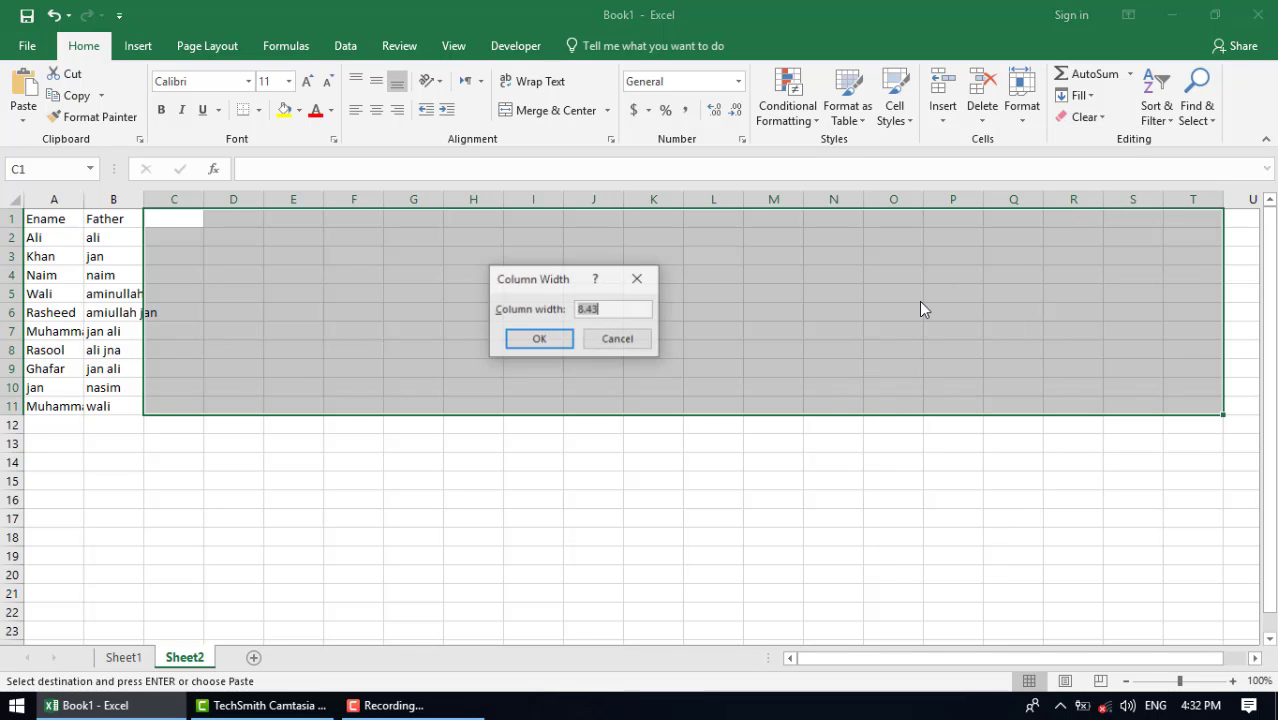
type("4")
key("Return")
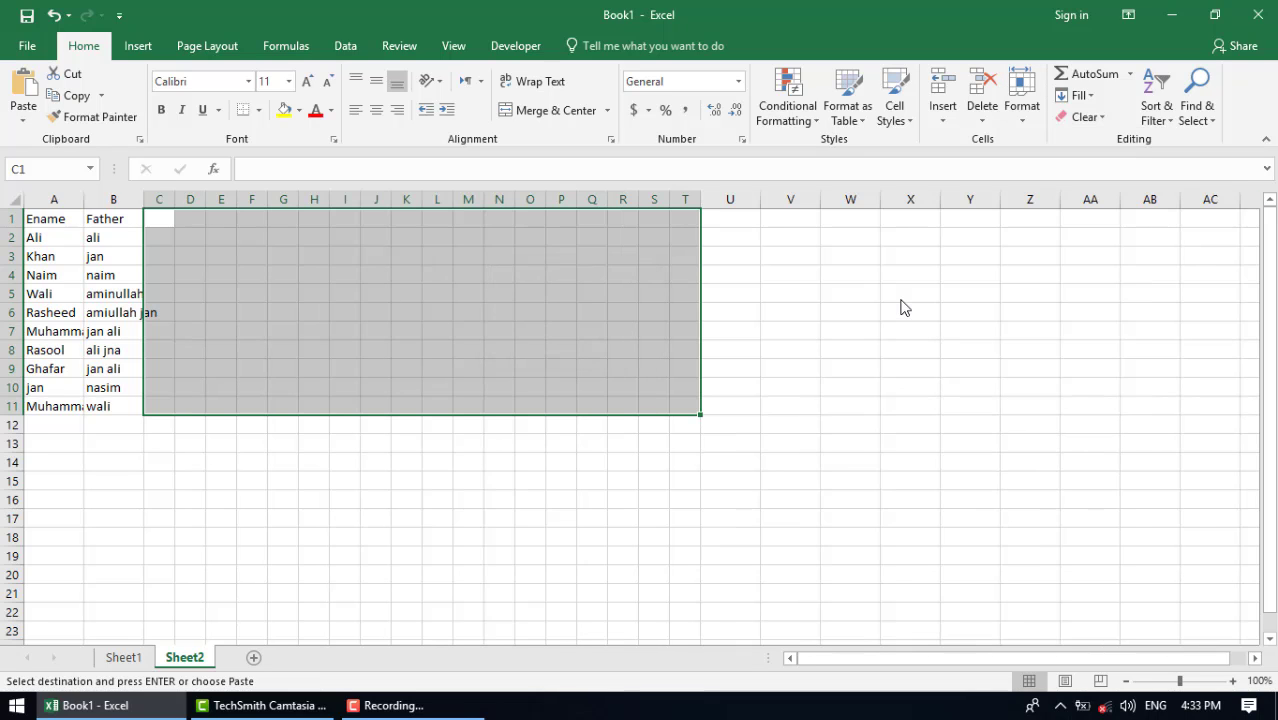
Widen column B slightly to make room for the Father entries.
left_click(470, 346)
left_click_drag(138, 202, 154, 202)
left_click(170, 215)
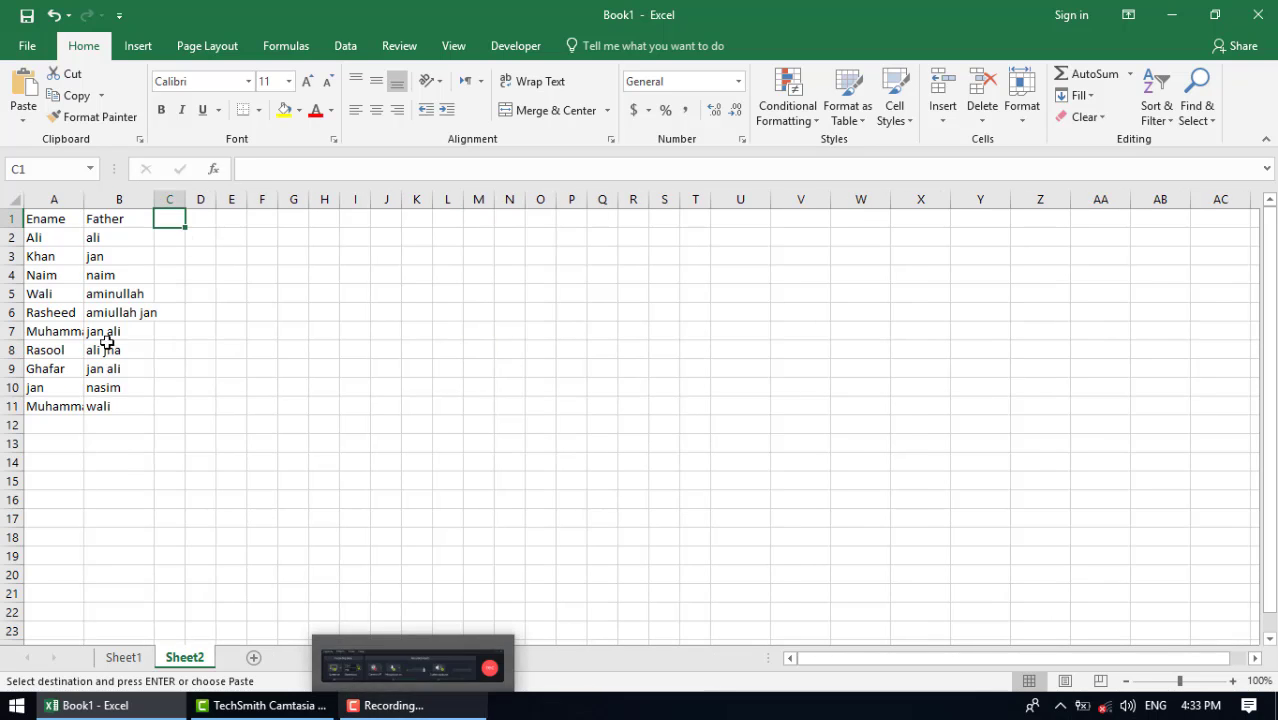
Apply all borders to the attendance table range A1:T11.
left_click_drag(60, 243, 670, 416)
left_click(411, 293)
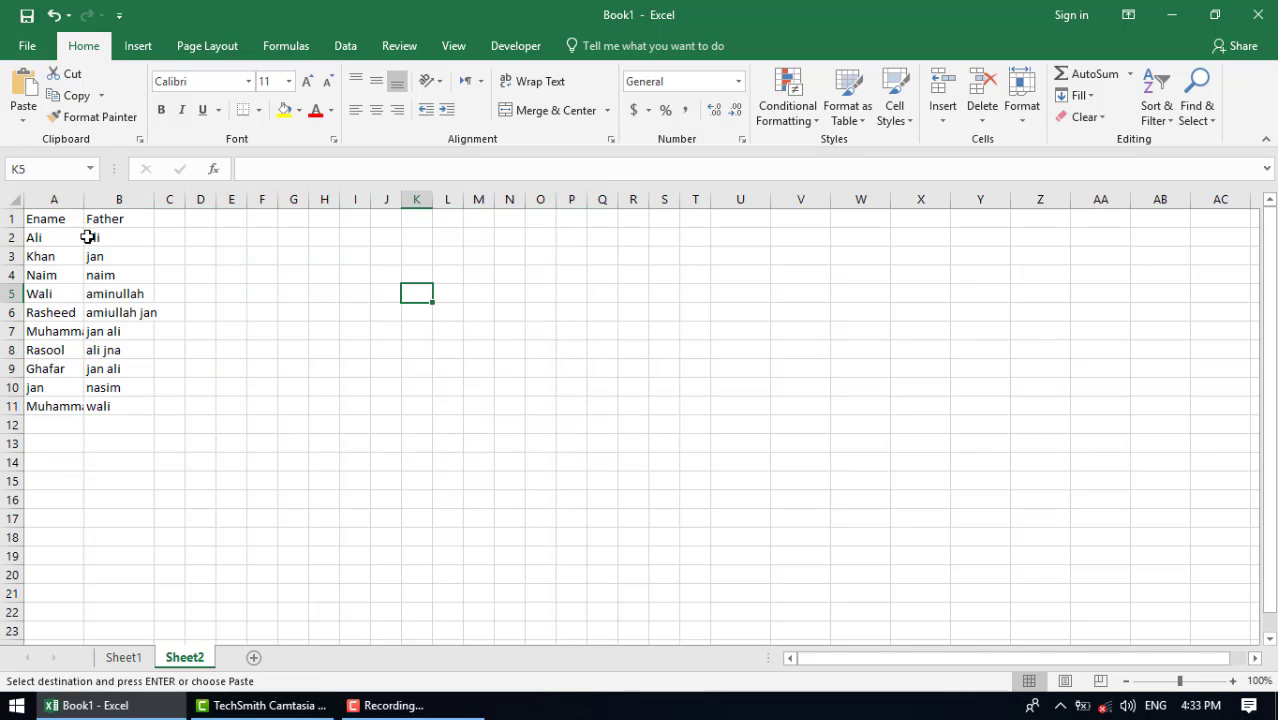
left_click_drag(80, 218, 691, 403)
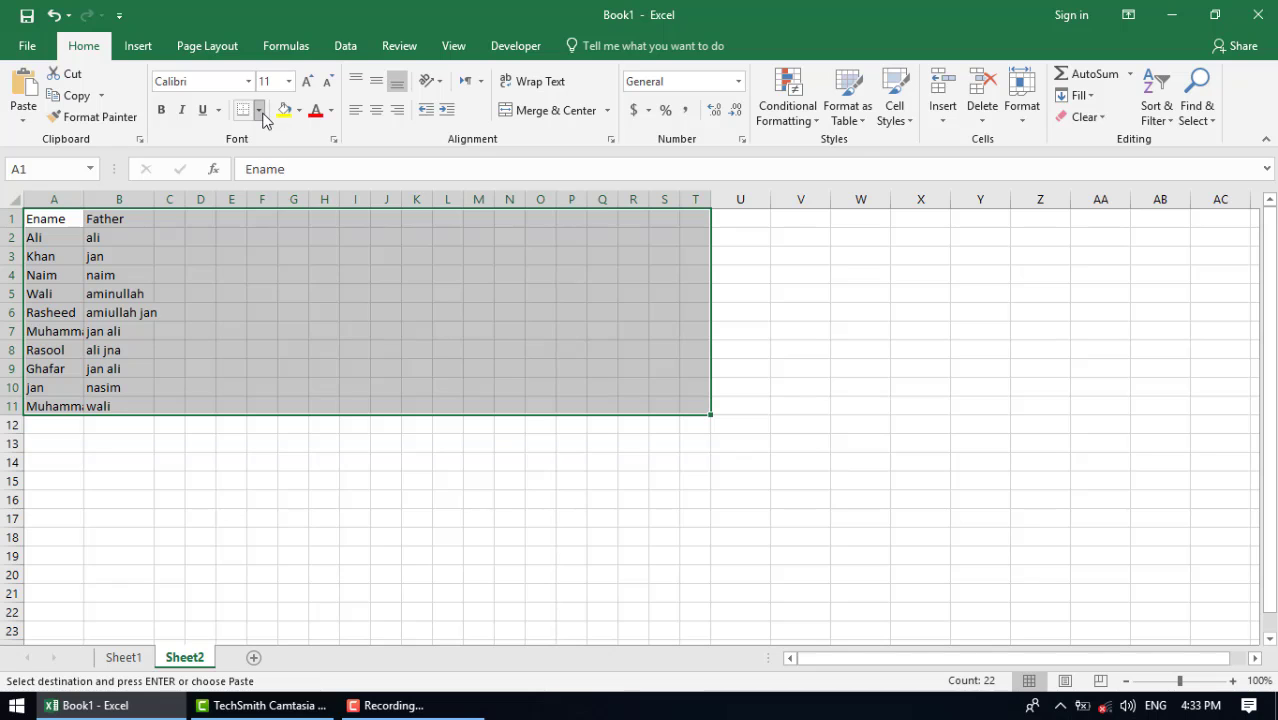
left_click(258, 110)
left_click(292, 272)
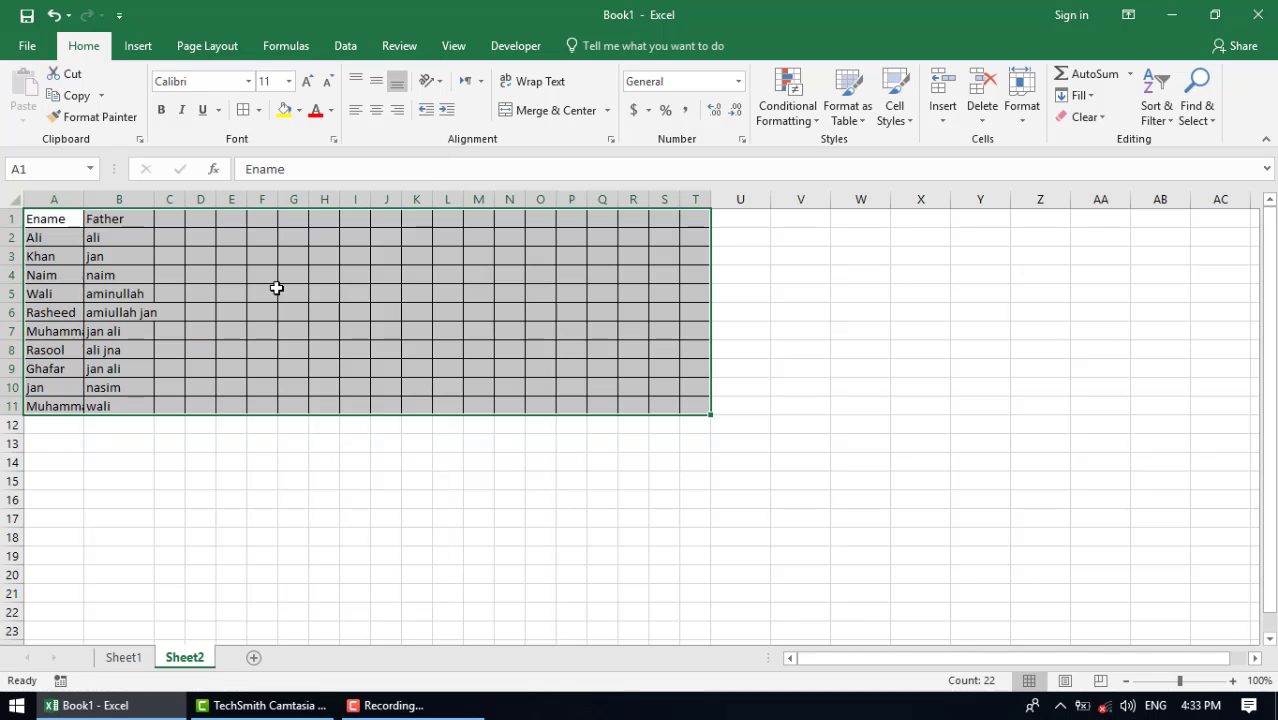
Insert the current date, 2/4/2021, in cell C1 and fill the date series across to T1.
left_click(166, 222)
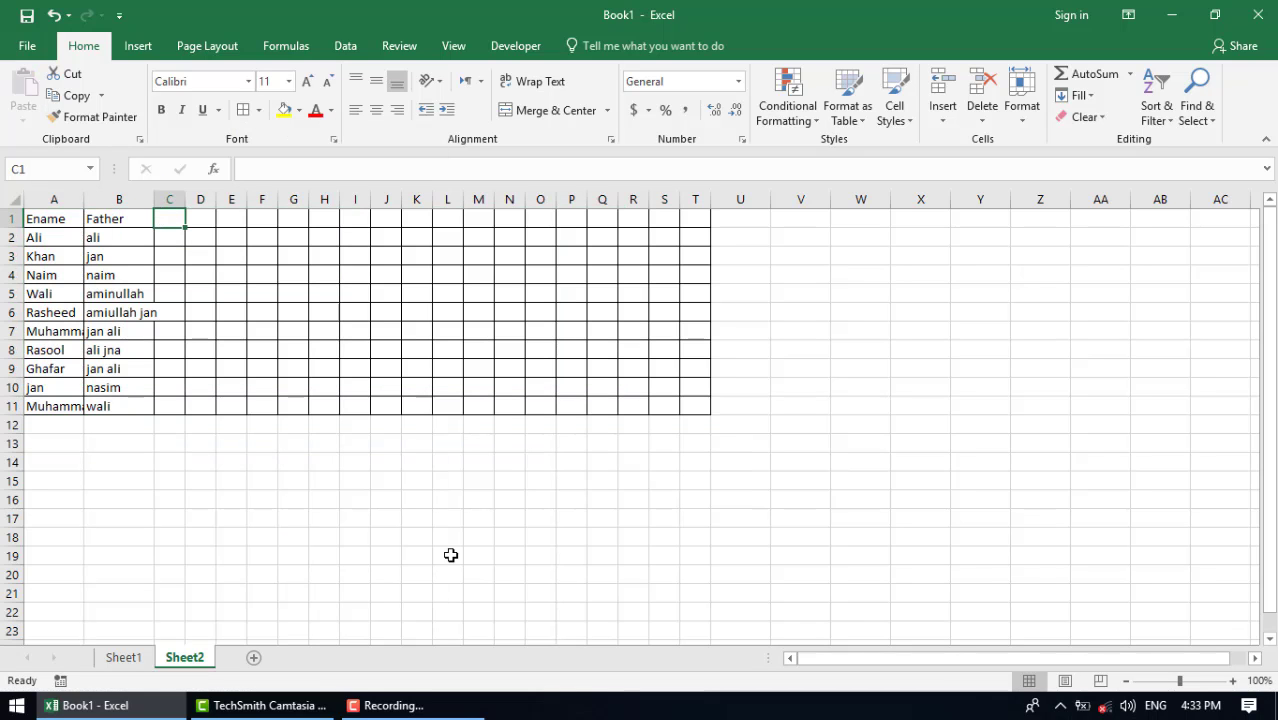
key("ctrl+semicolon")
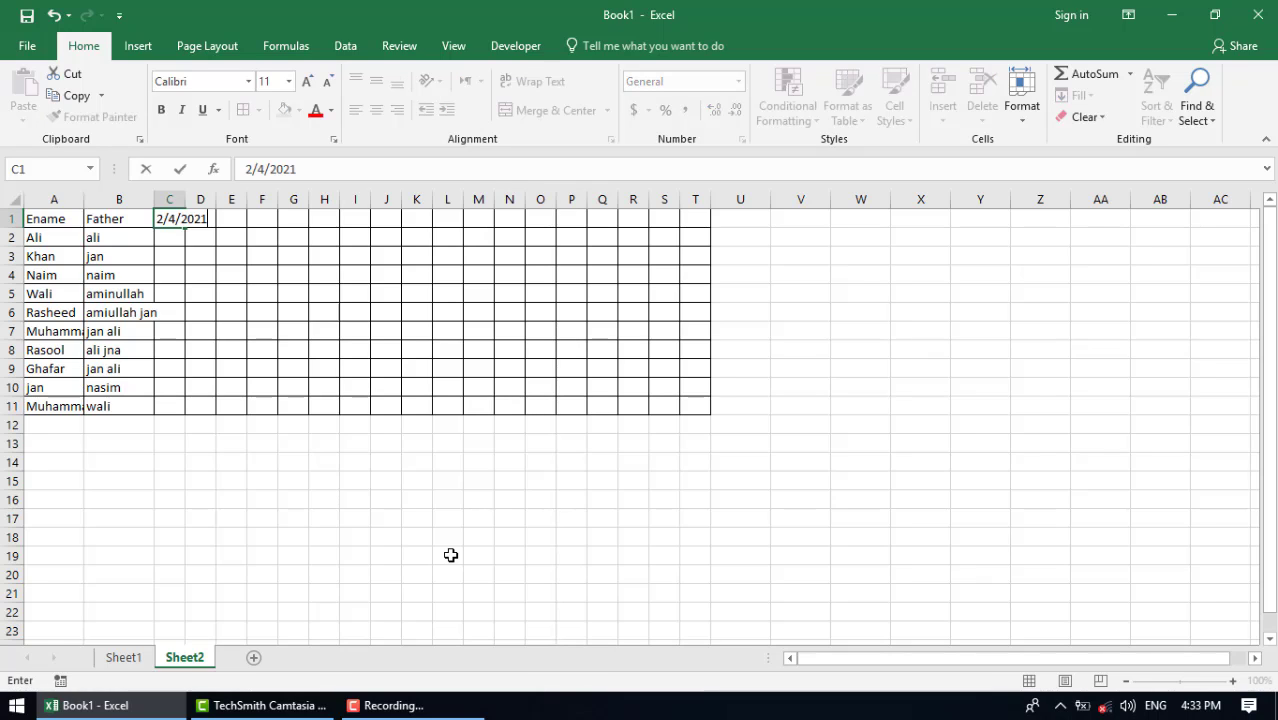
left_click(328, 405)
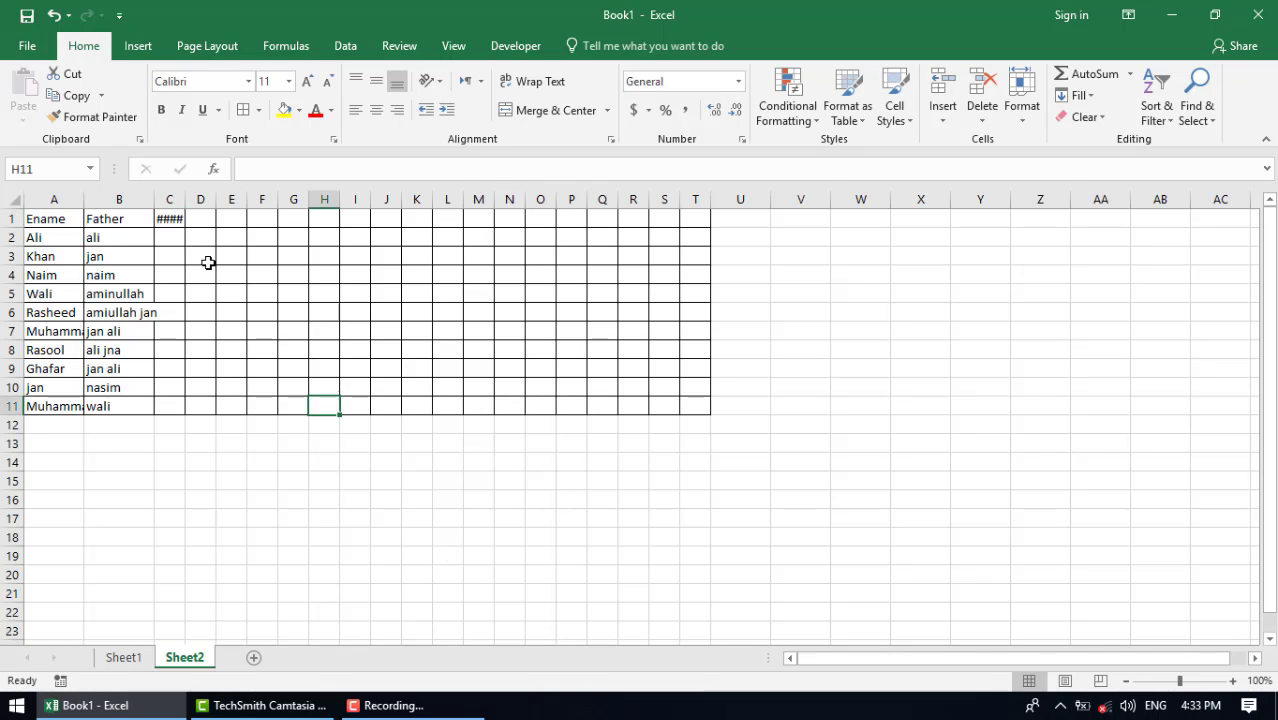
left_click(176, 219)
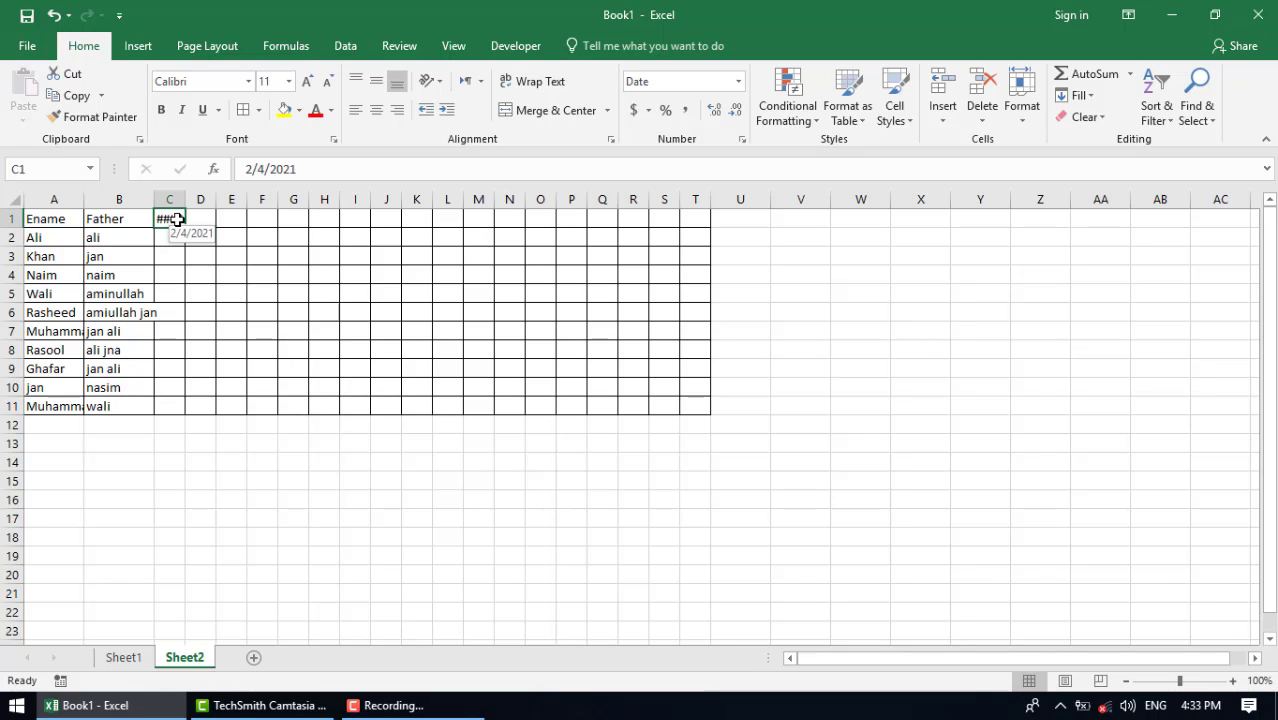
left_click_drag(185, 228, 702, 237)
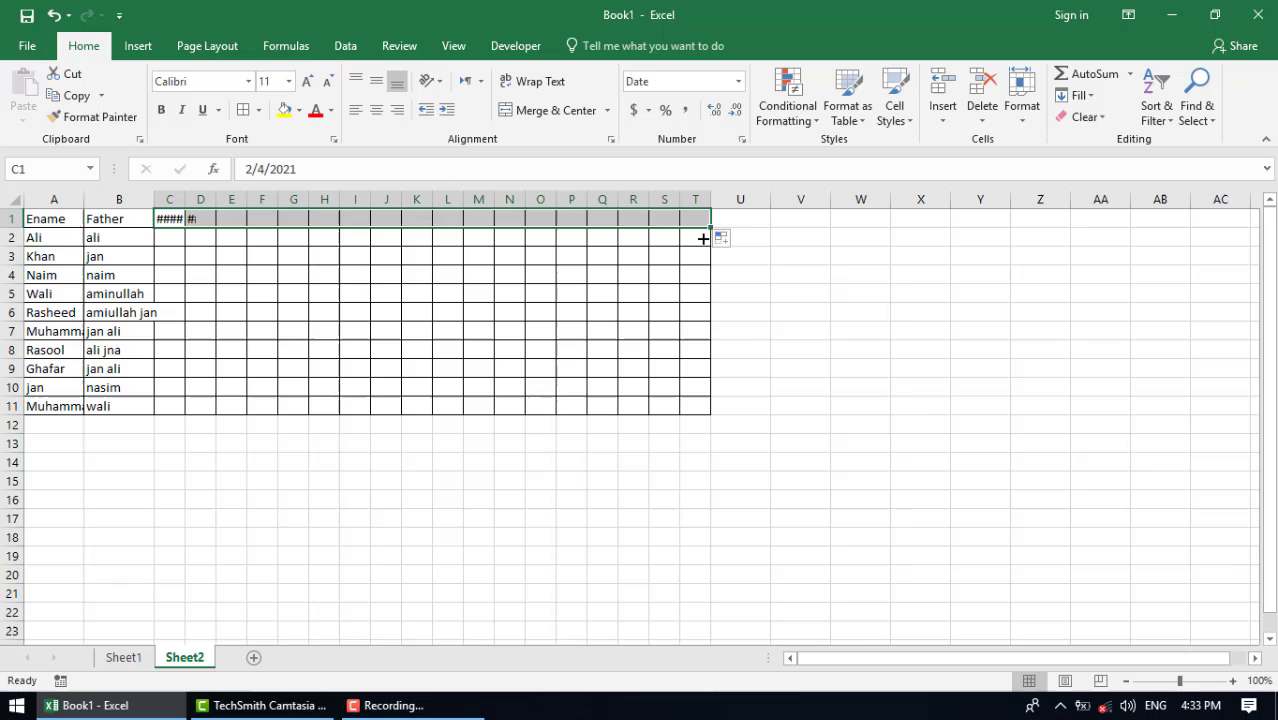
Format the dates in C1:T1 with the custom number format ddd and widen columns I and P to fit their day names.
left_click(742, 139)
left_click(378, 320)
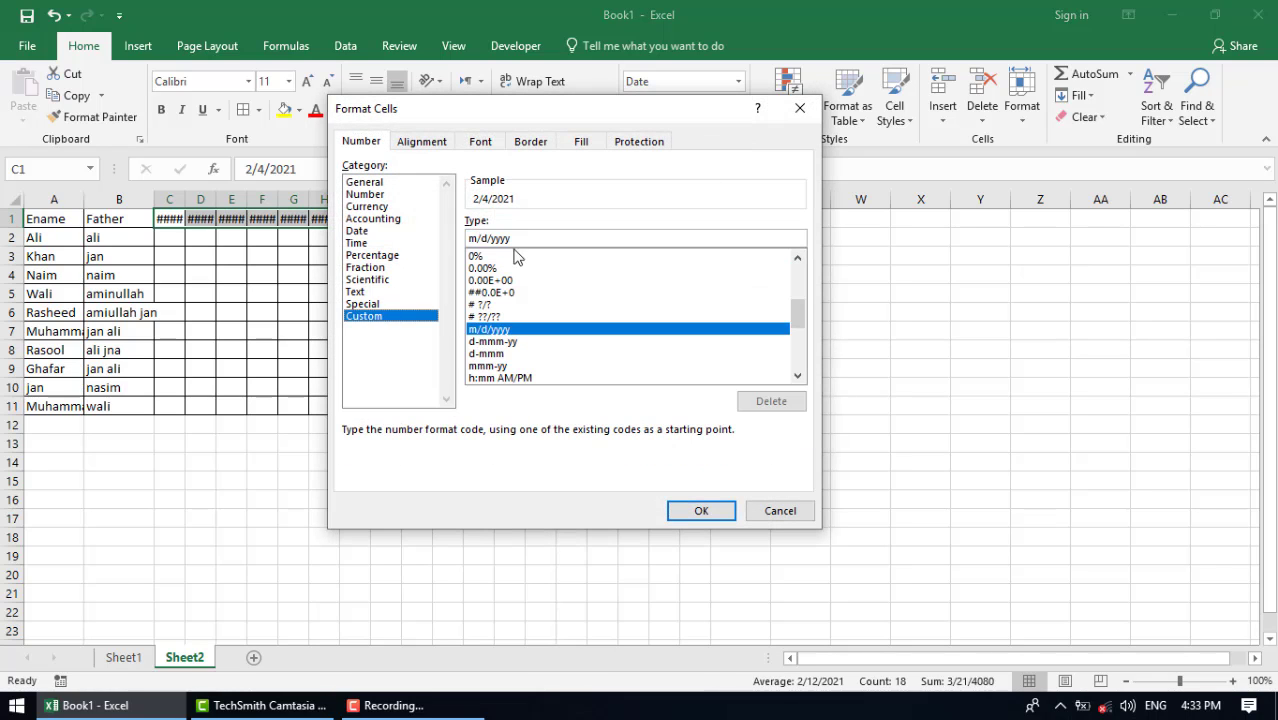
left_click_drag(513, 240, 357, 238)
type("ddd")
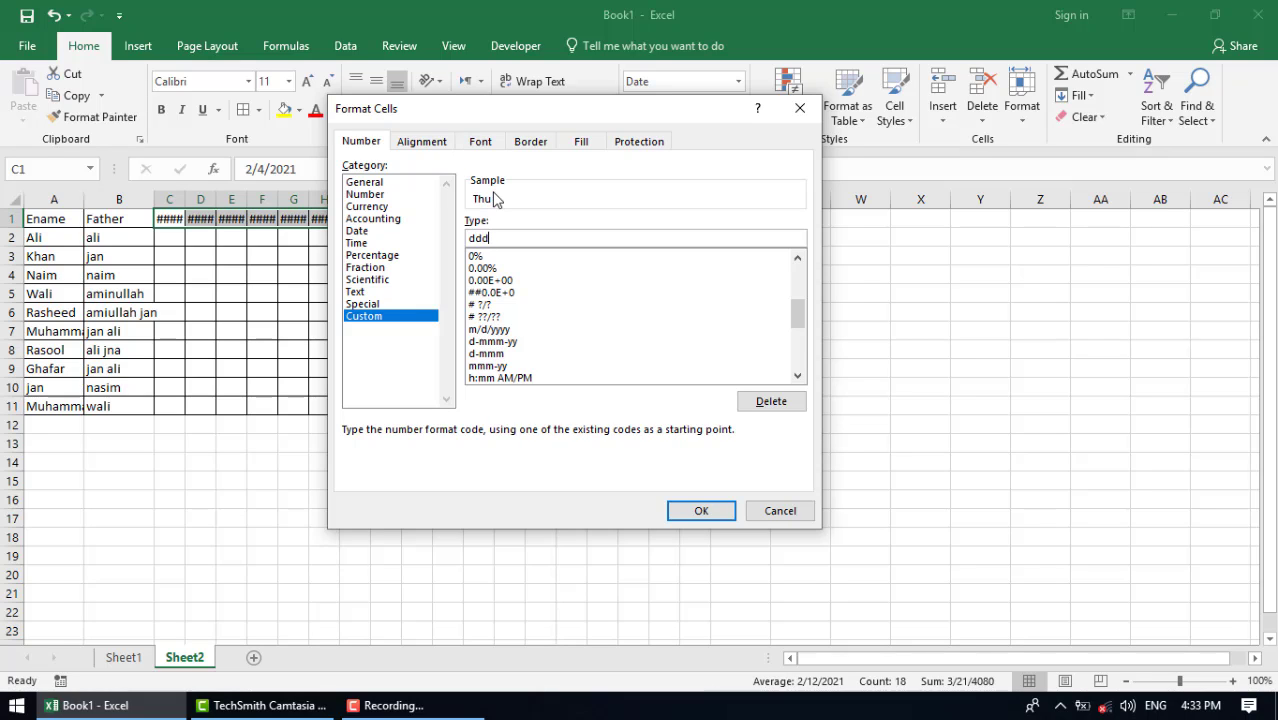
type("d")
key("Return")
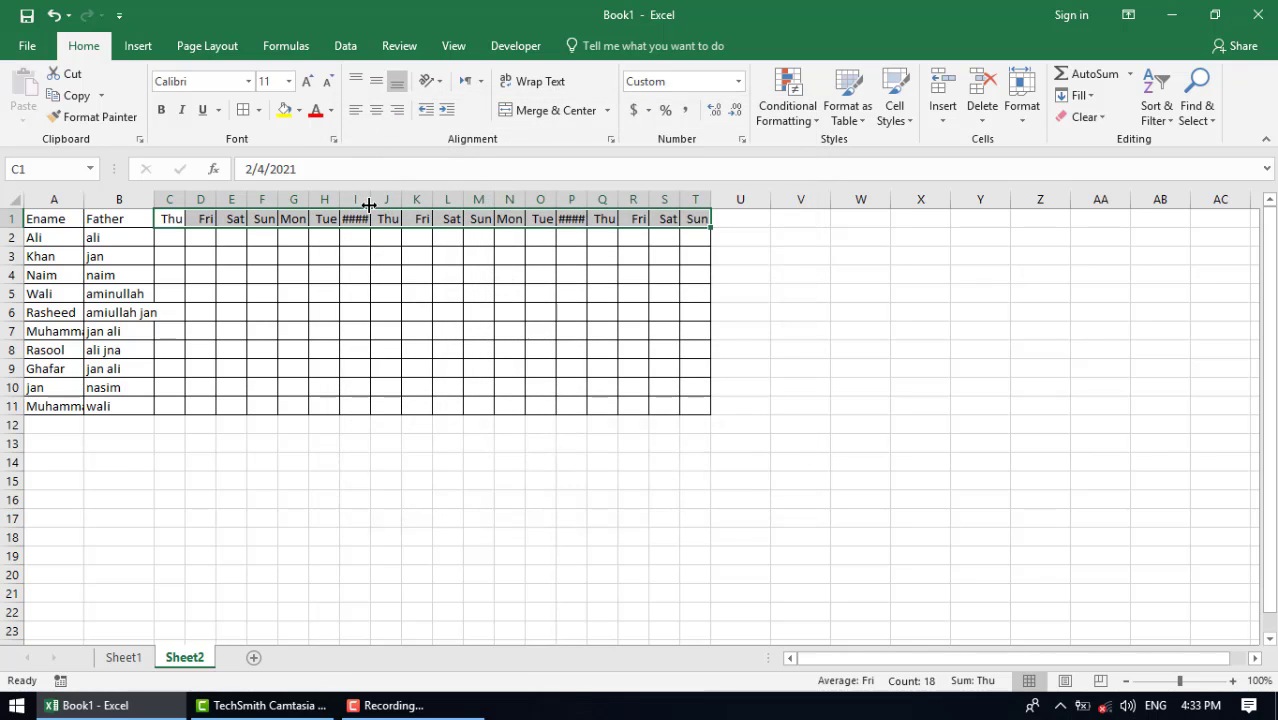
left_click_drag(370, 199, 375, 199)
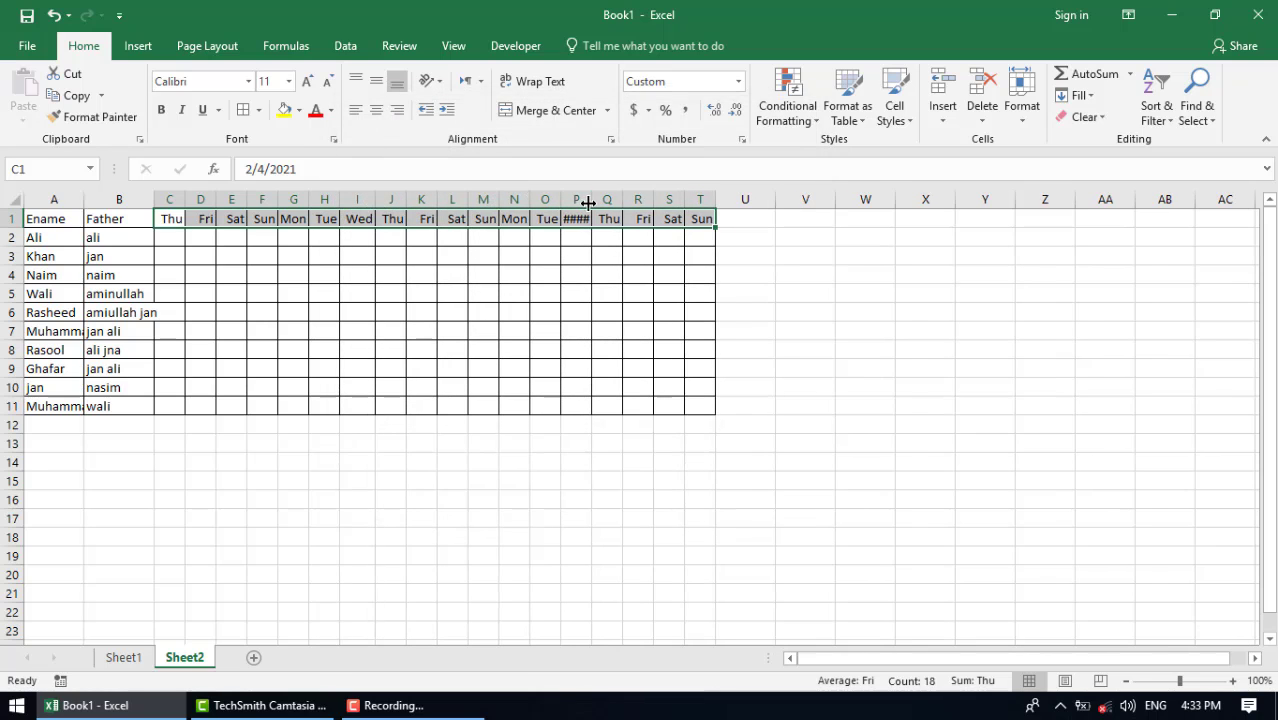
left_click_drag(592, 199, 599, 199)
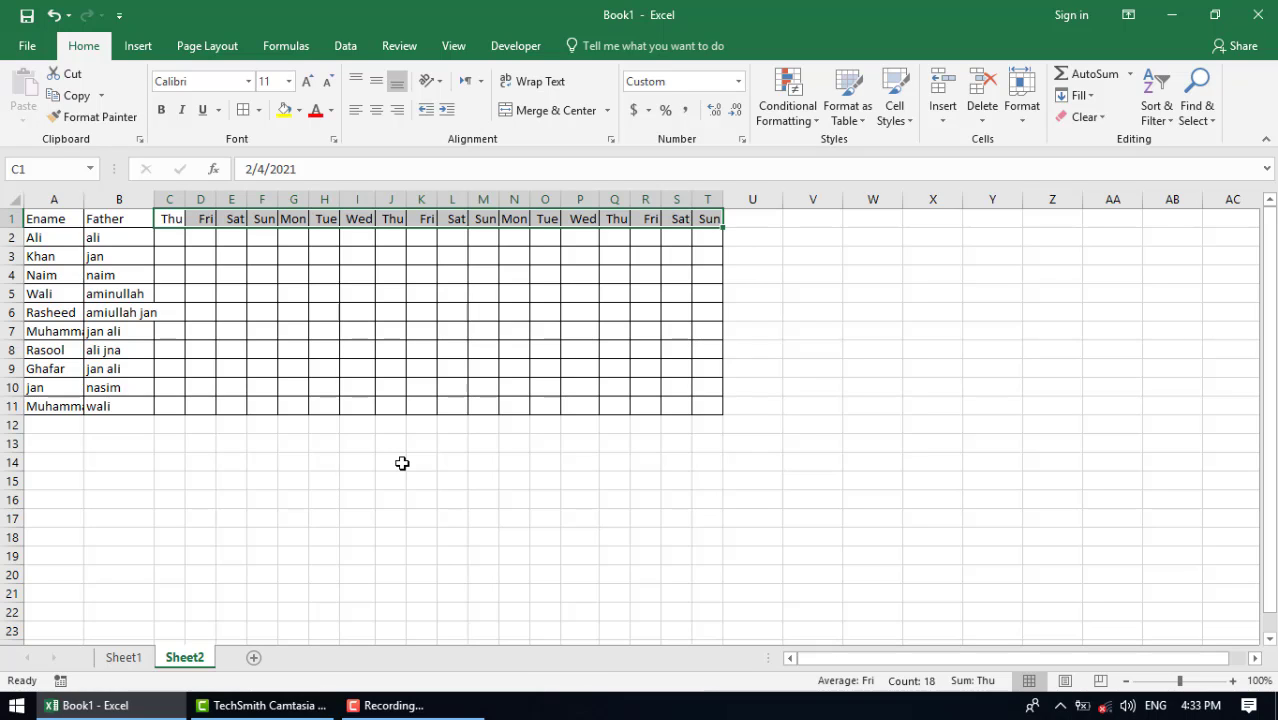
Enter the formula ="Fri" in cell D14 and select the date heading in D1 to check its underlying value.
left_click(195, 459)
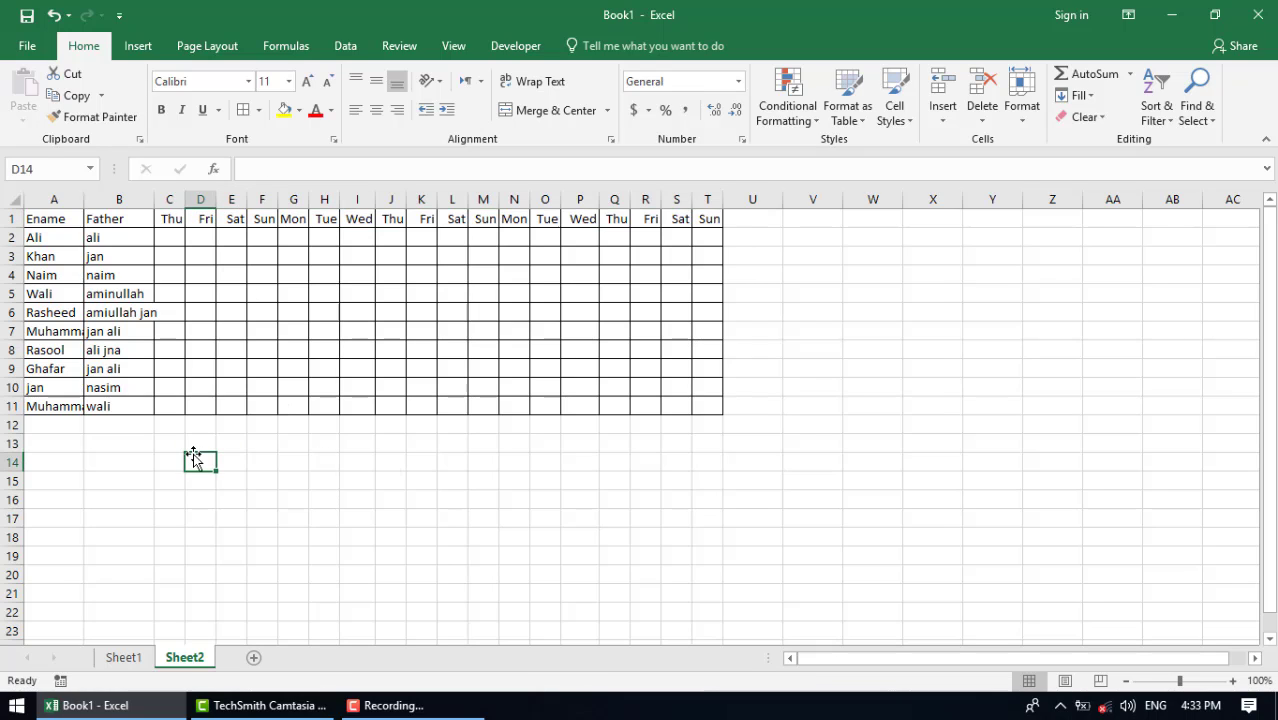
type("=")
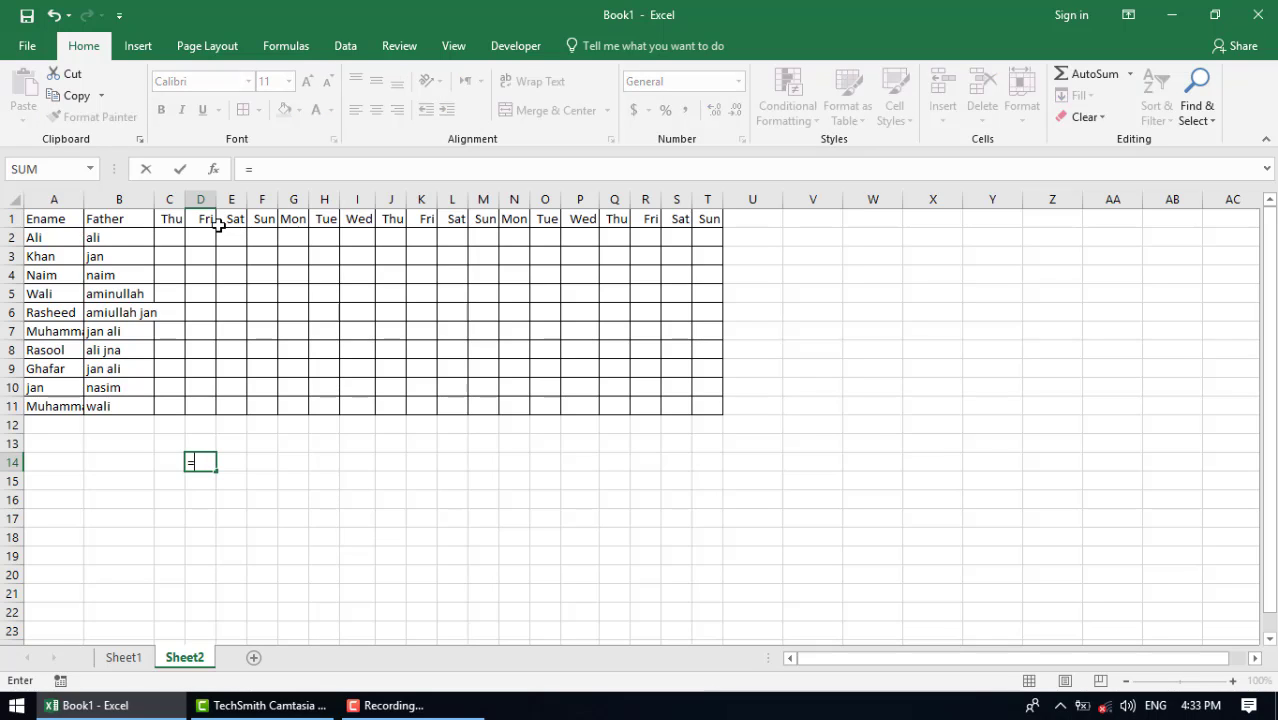
type("\"Fr")
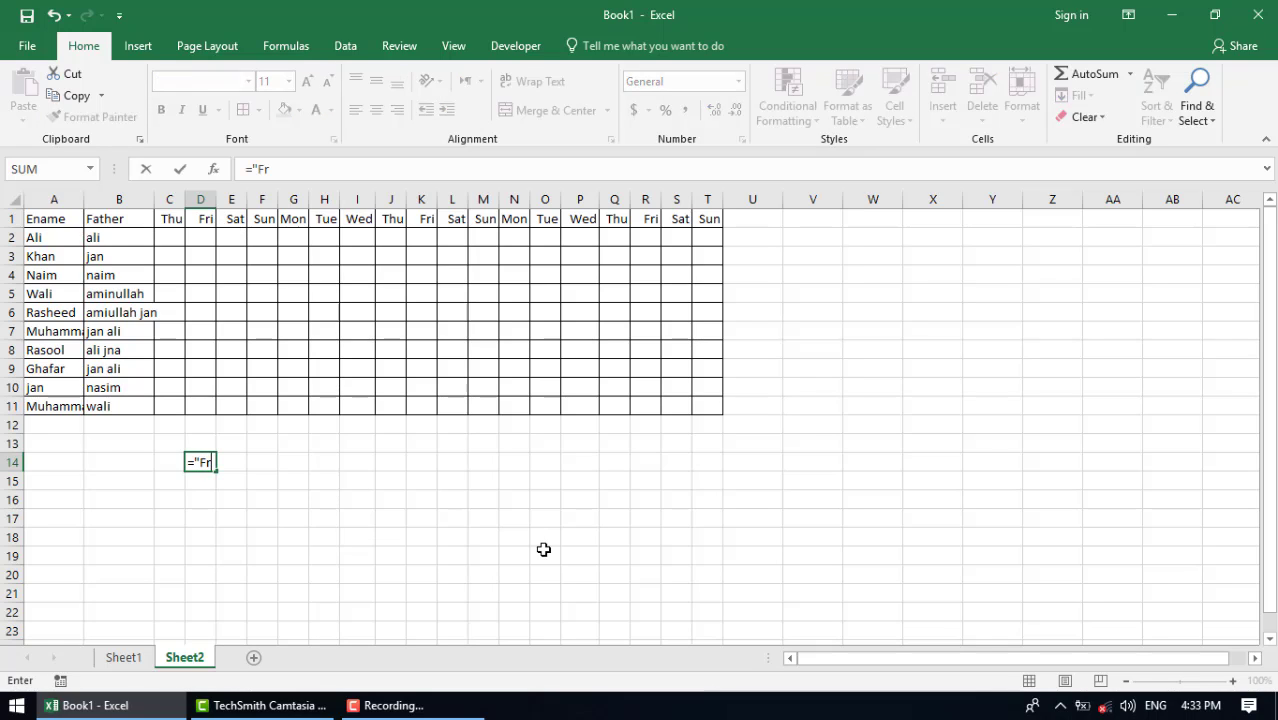
type("i\"")
left_click(203, 222)
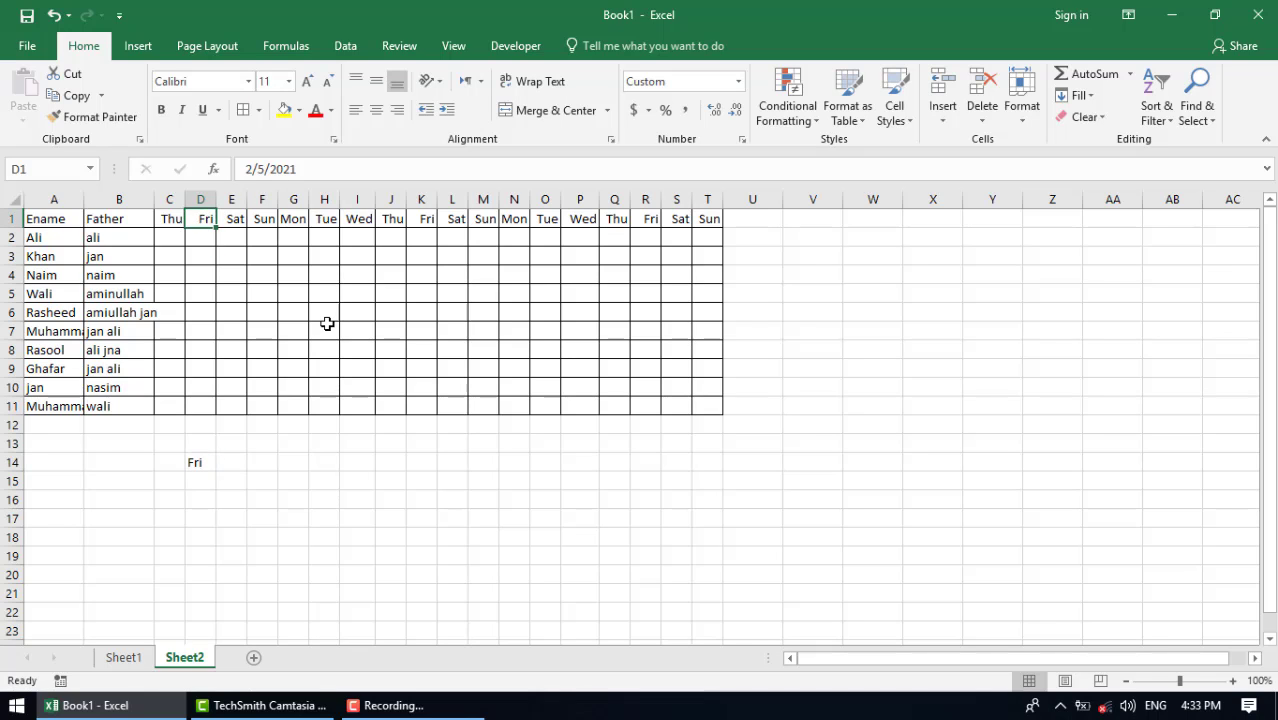
Test the heading in D1 against the text Fri with the formula ="Fri"=D1 in cell D14.
left_click(194, 461)
type("=")
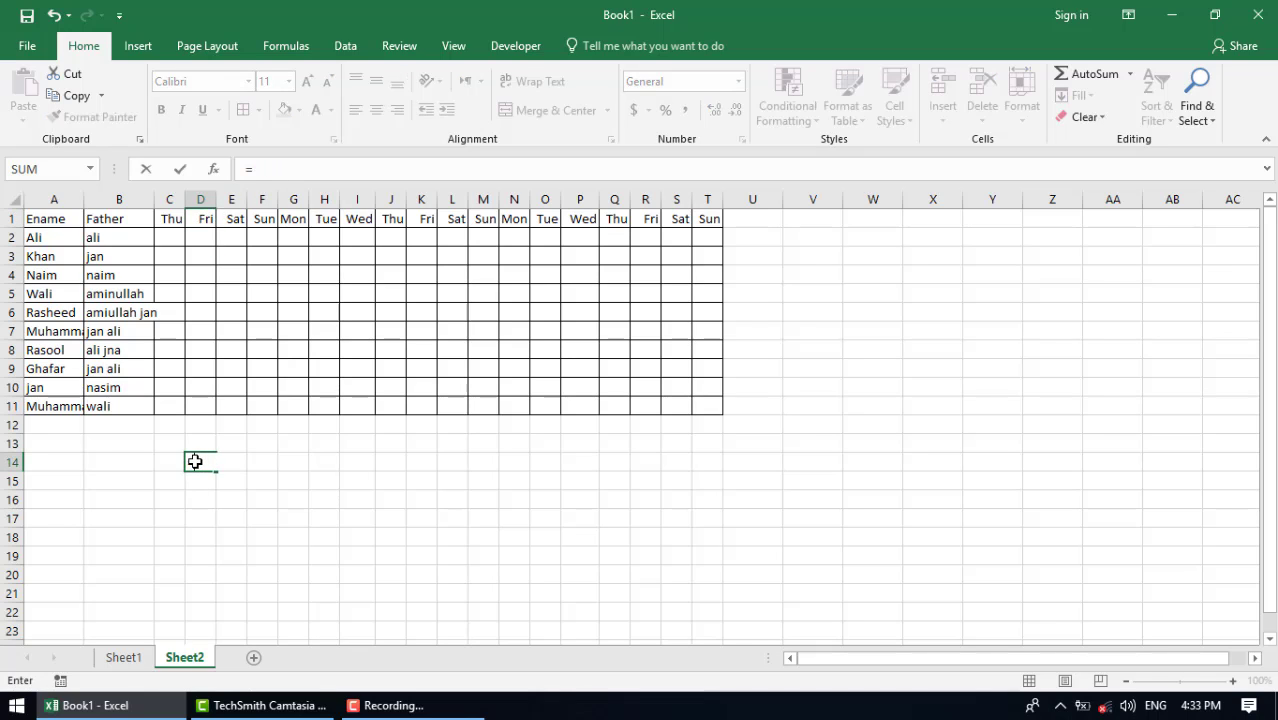
type("\"Fri\"=")
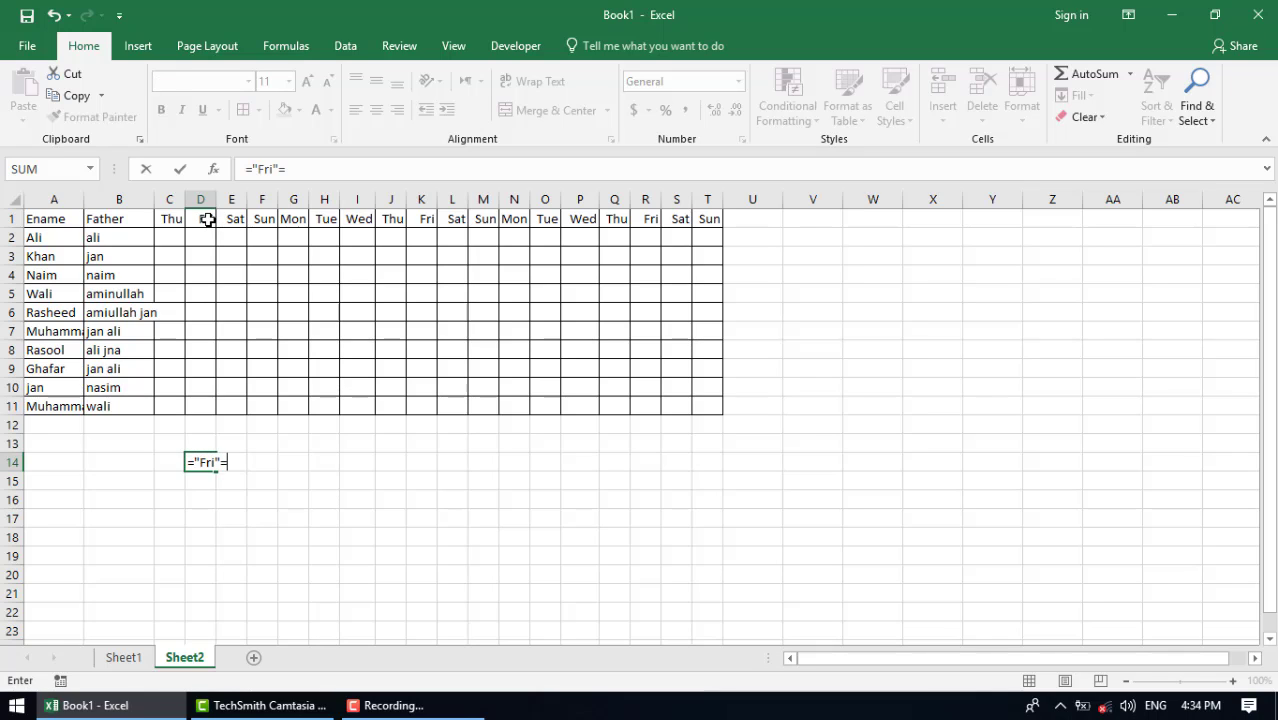
left_click(204, 221)
key("Return")
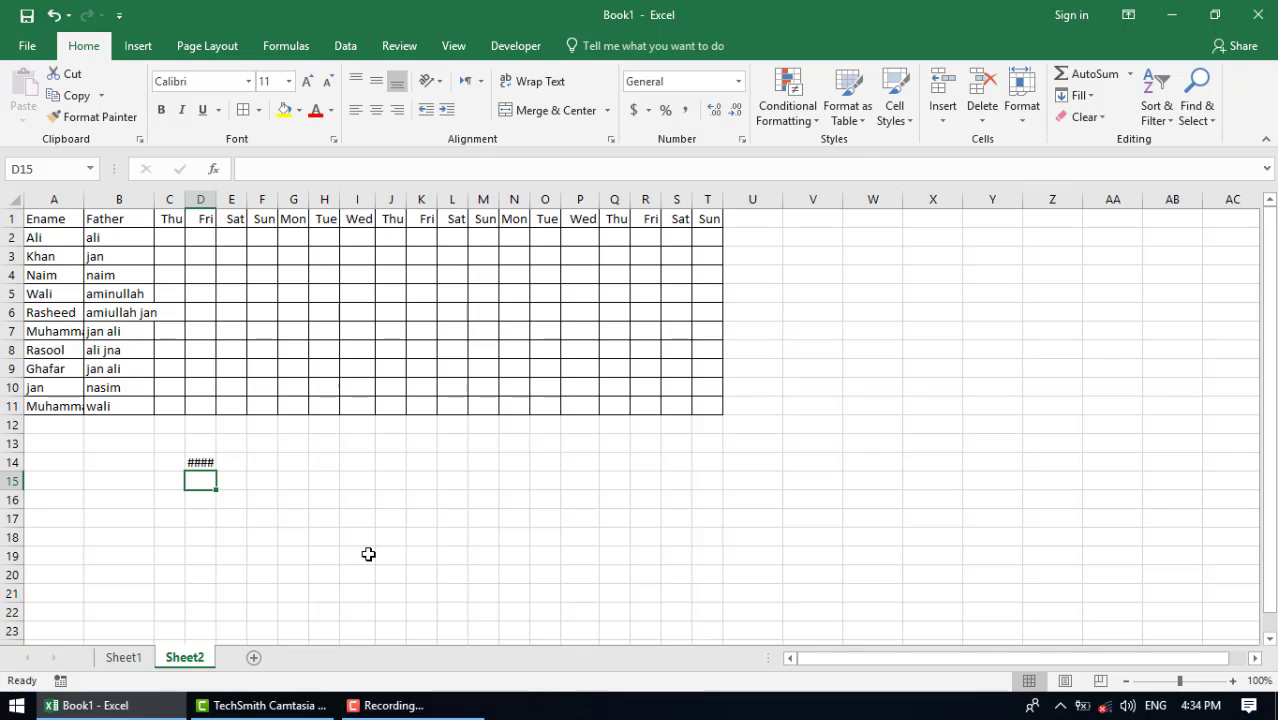
Move the comparison formula from D14 to cell V8 and re-enter it there.
left_click(204, 460)
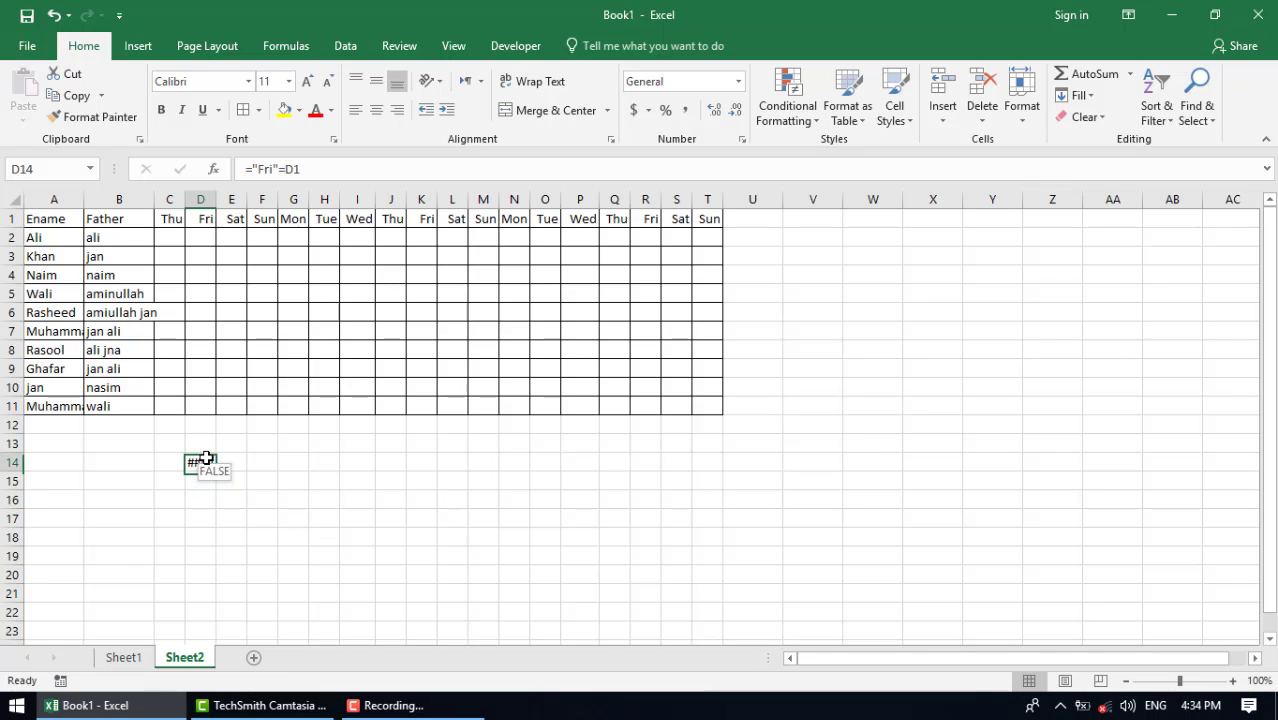
left_click_drag(207, 457, 840, 350)
double_click(825, 350)
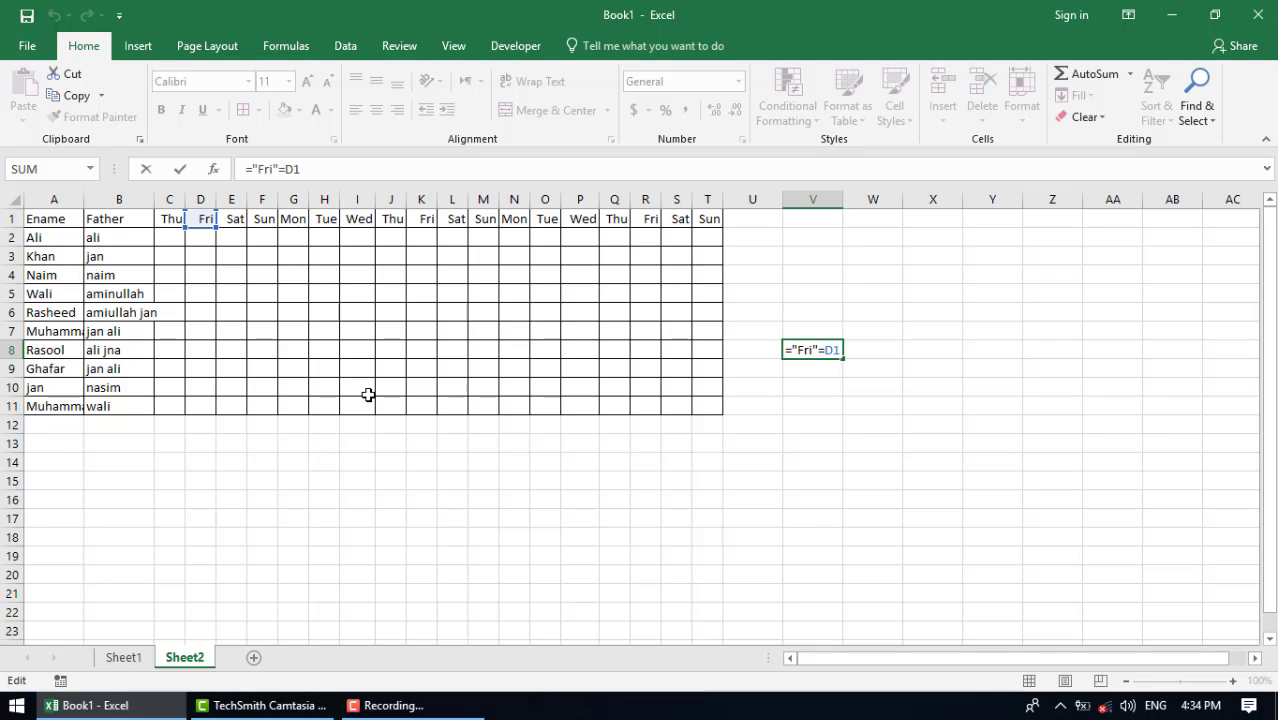
key("Return")
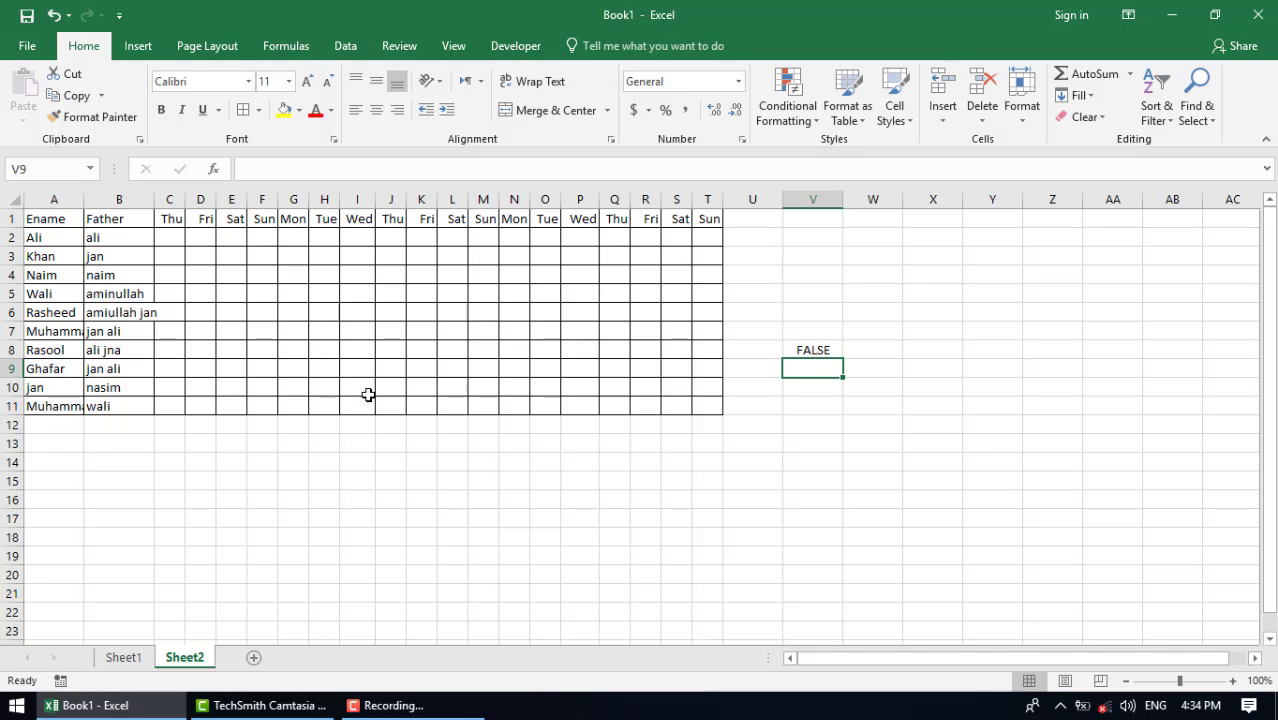
Check the underlying value of D1 and delete the comparison formula from V8.
left_click(206, 216)
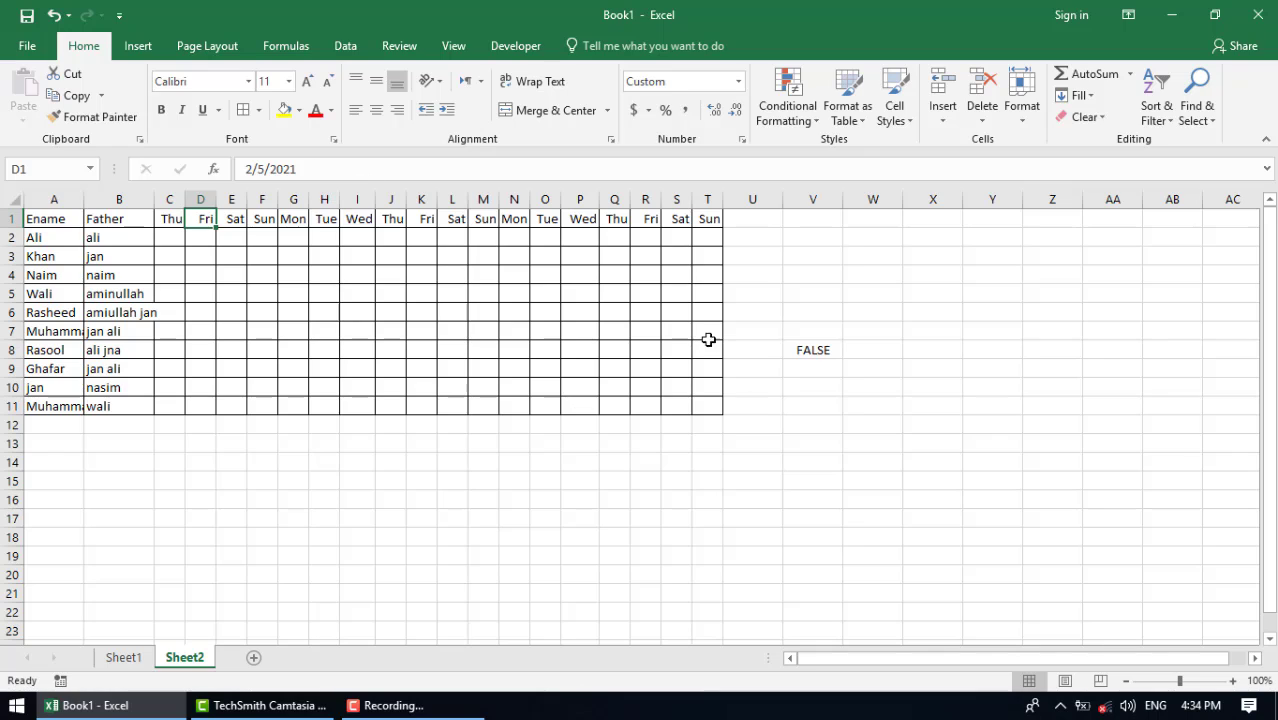
left_click(802, 347)
key("Delete")
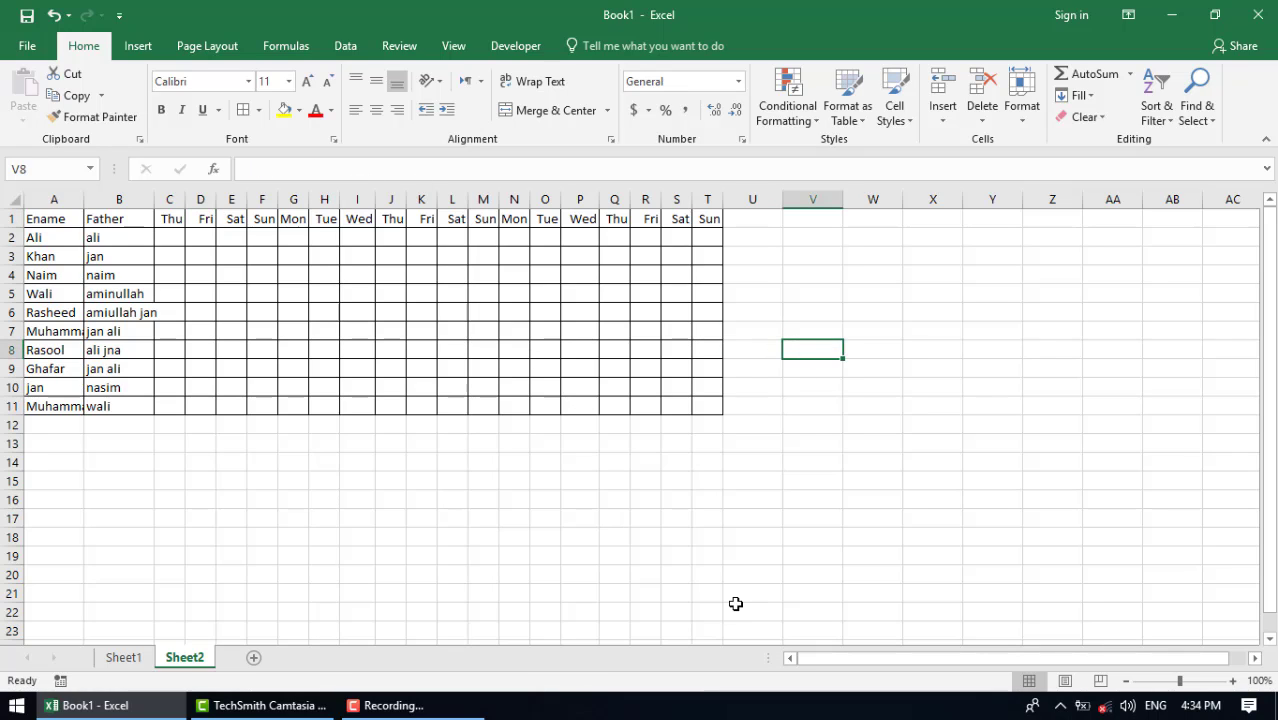
Enter the formula =TEXT(C1,"ddd") in cell C12 and fill it across to T12.
left_click(177, 420)
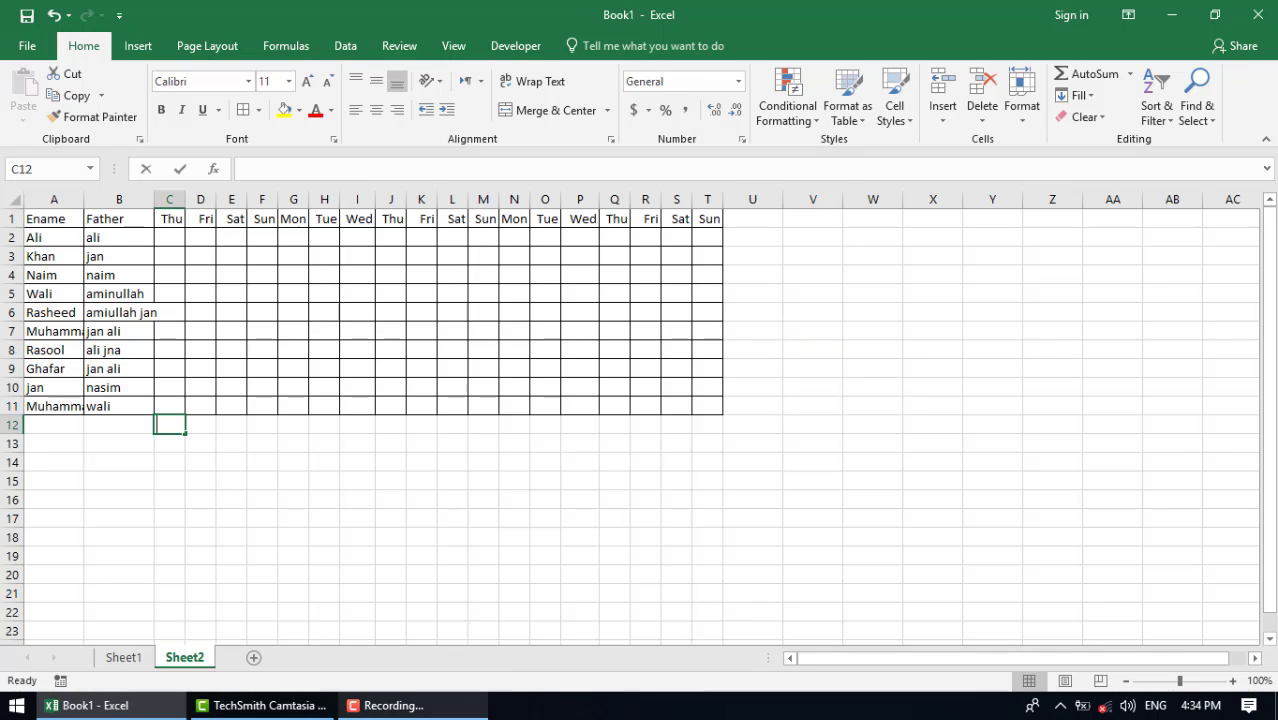
type("=tex")
key("Tab")
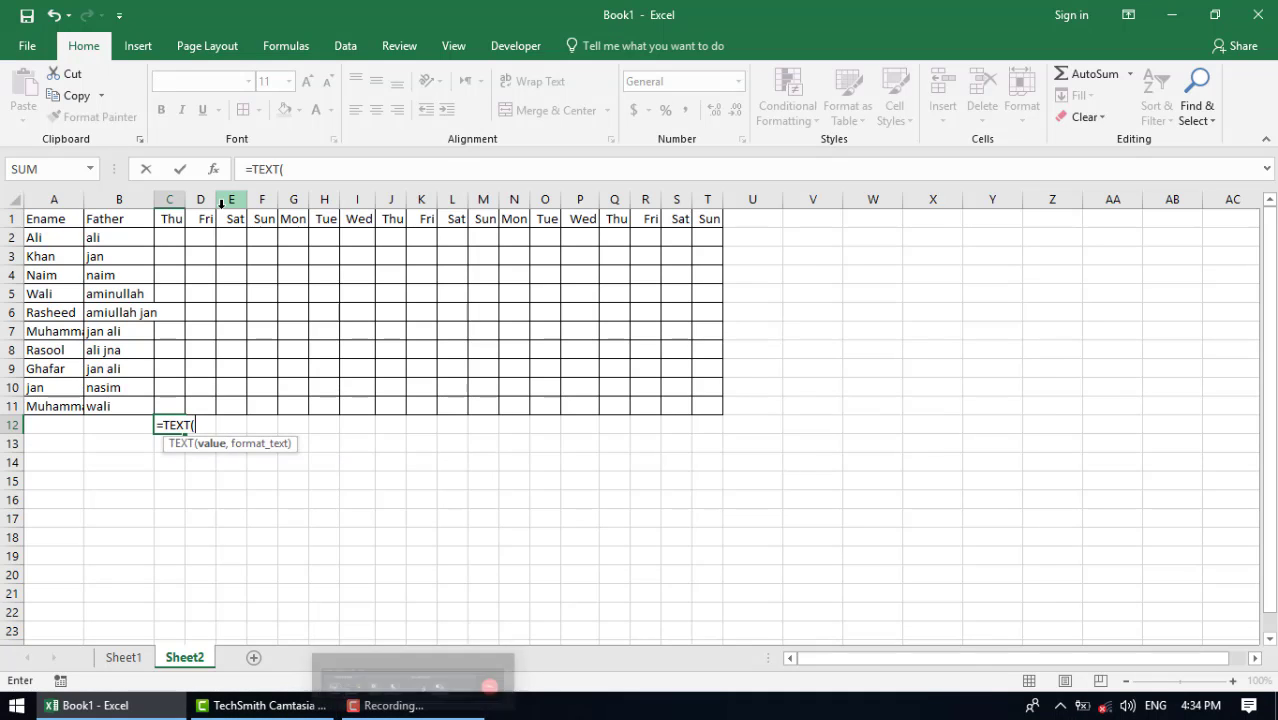
left_click(176, 217)
type(",\"ddd\"")
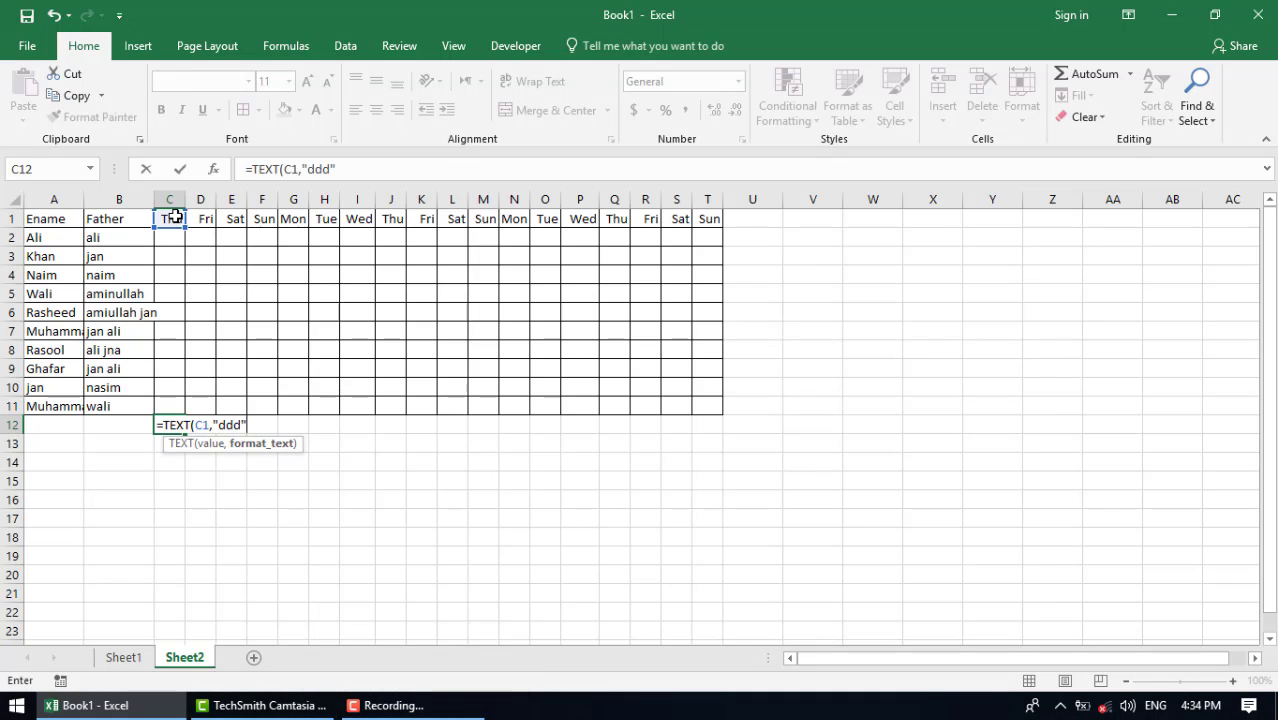
key("Return")
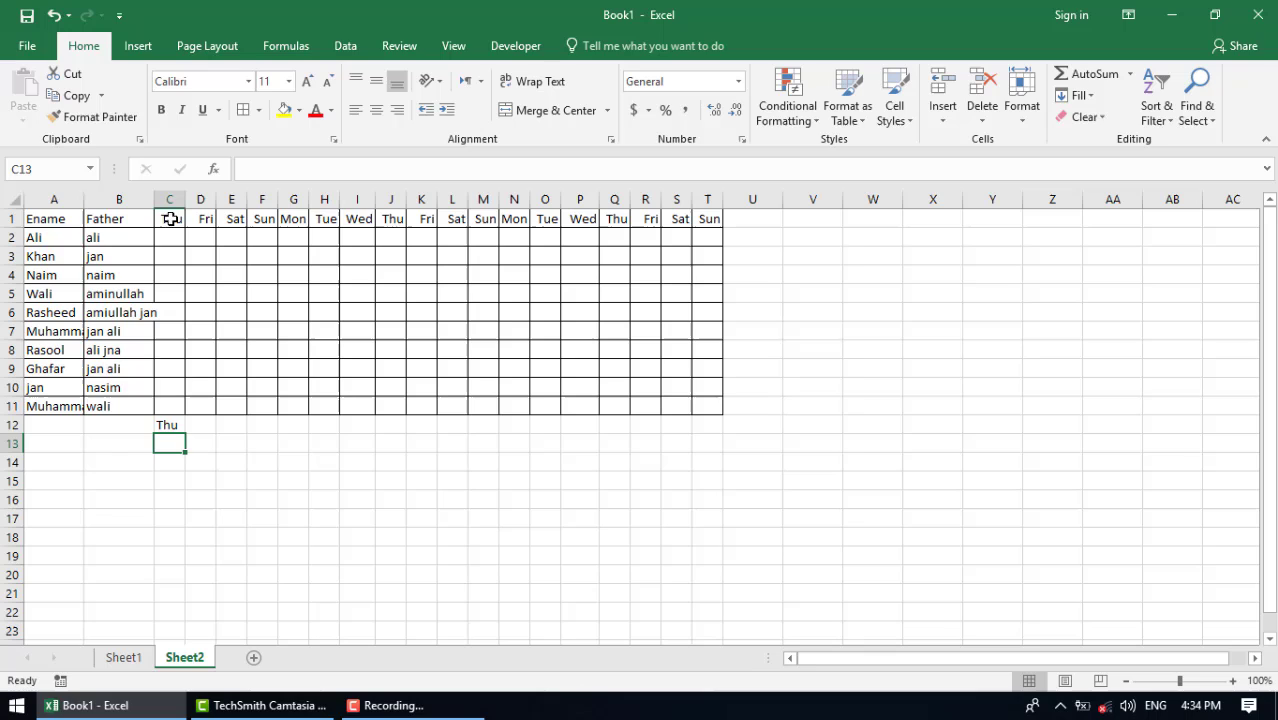
left_click(169, 426)
left_click_drag(185, 432, 714, 425)
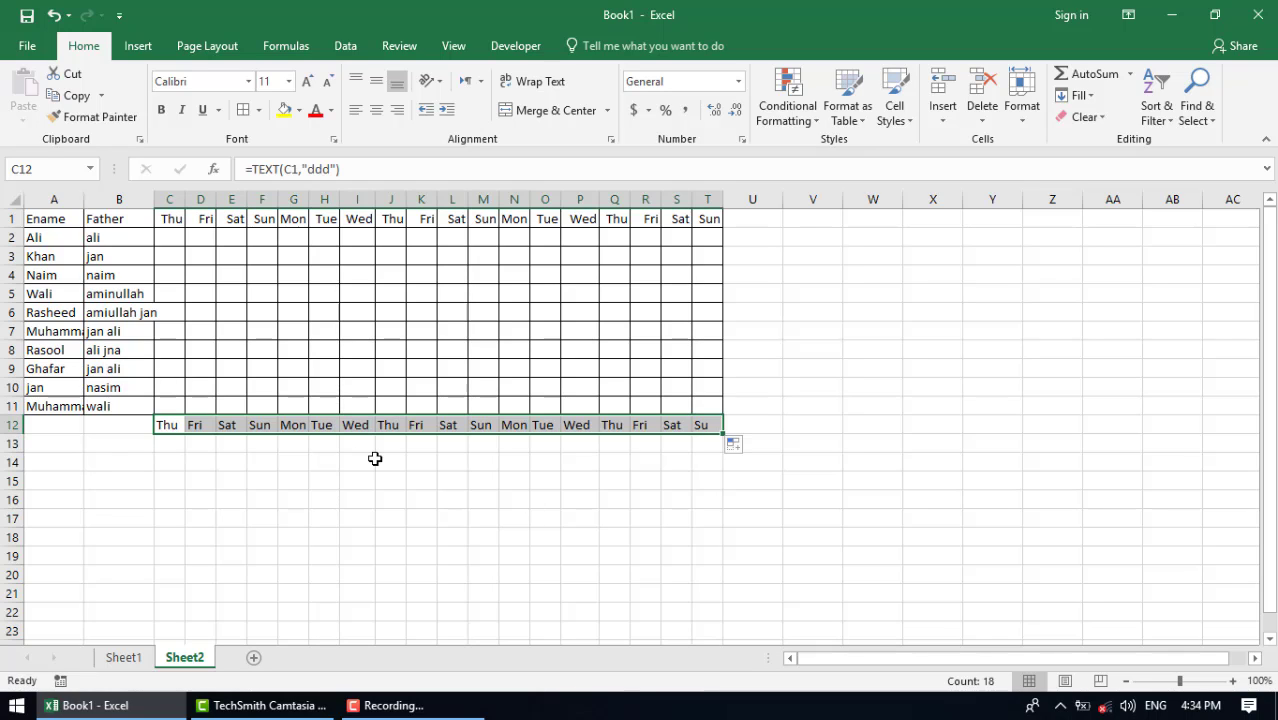
Replace the formulas in C12:T12 with their values using Paste Special and check individual cells for plain text.
key("ctrl+c")
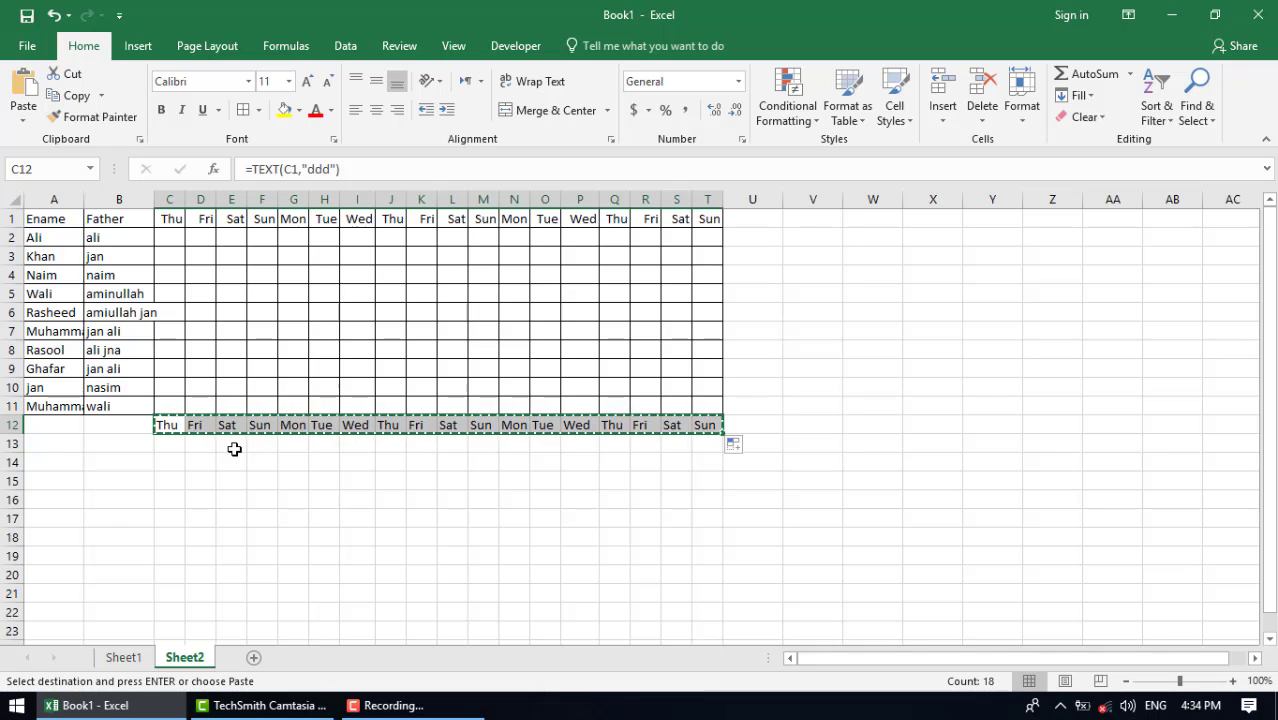
key("ctrl+alt+v")
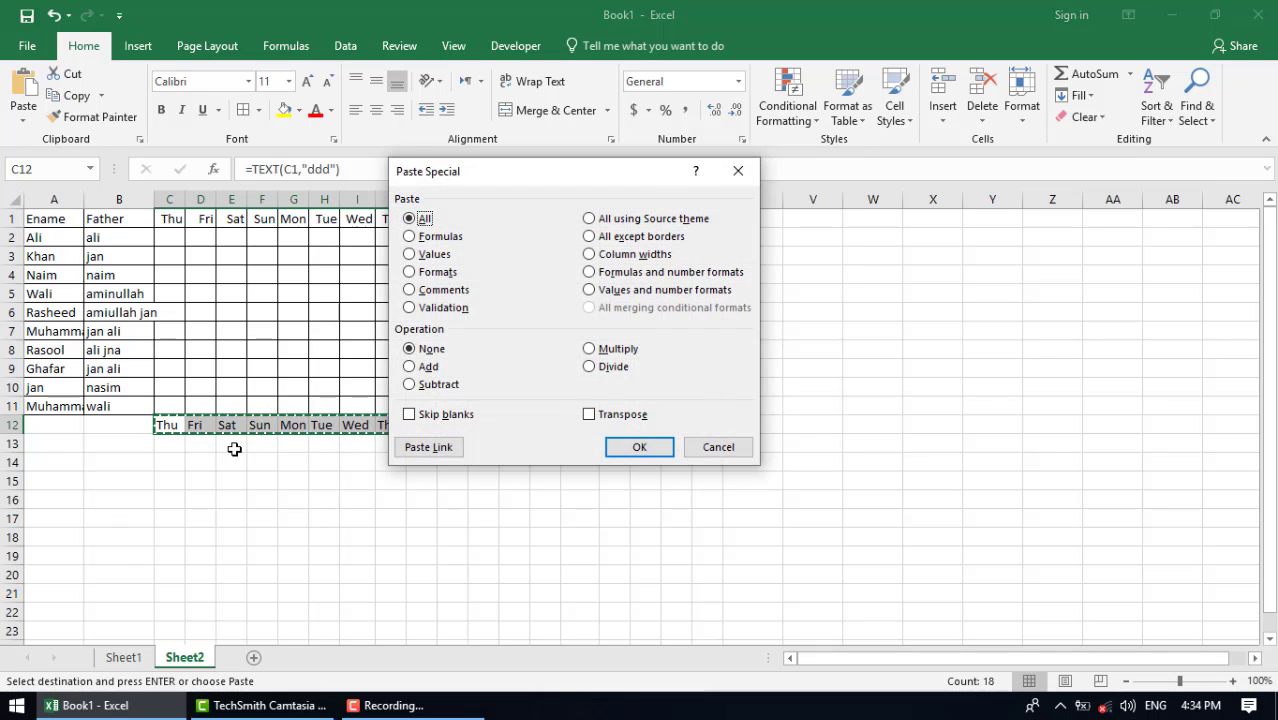
left_click(420, 255)
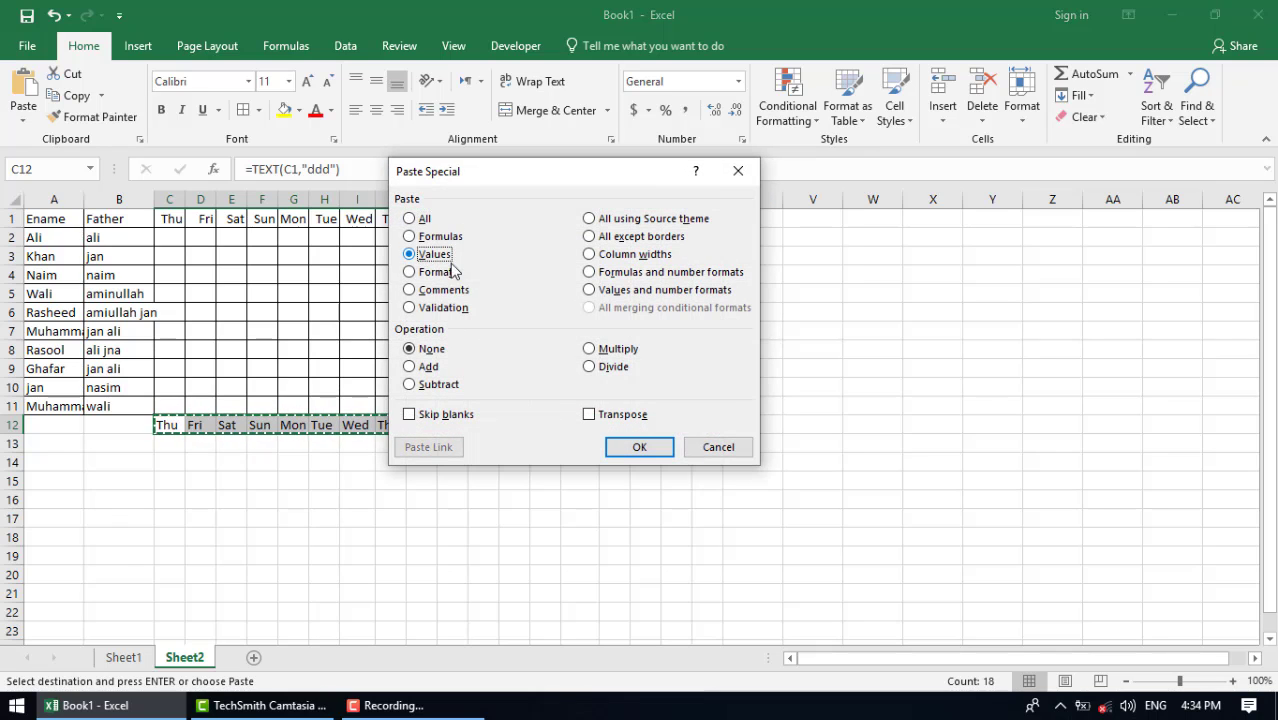
left_click(637, 447)
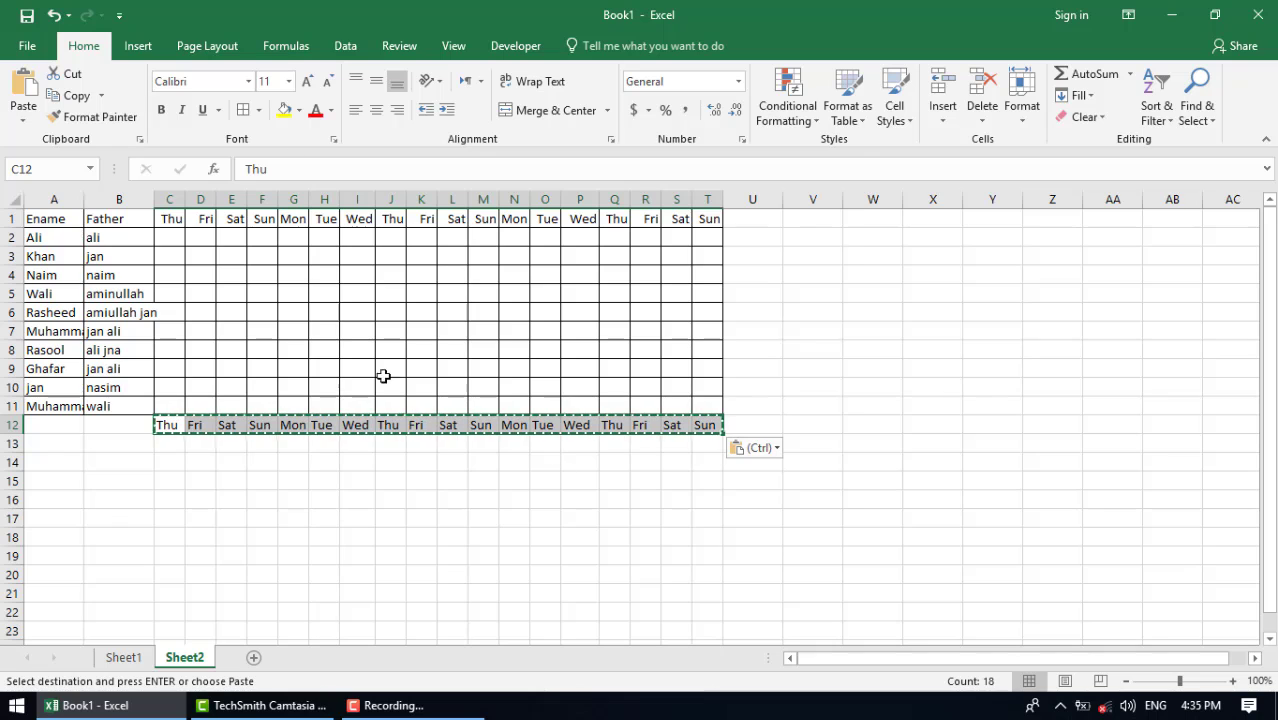
left_click(320, 426)
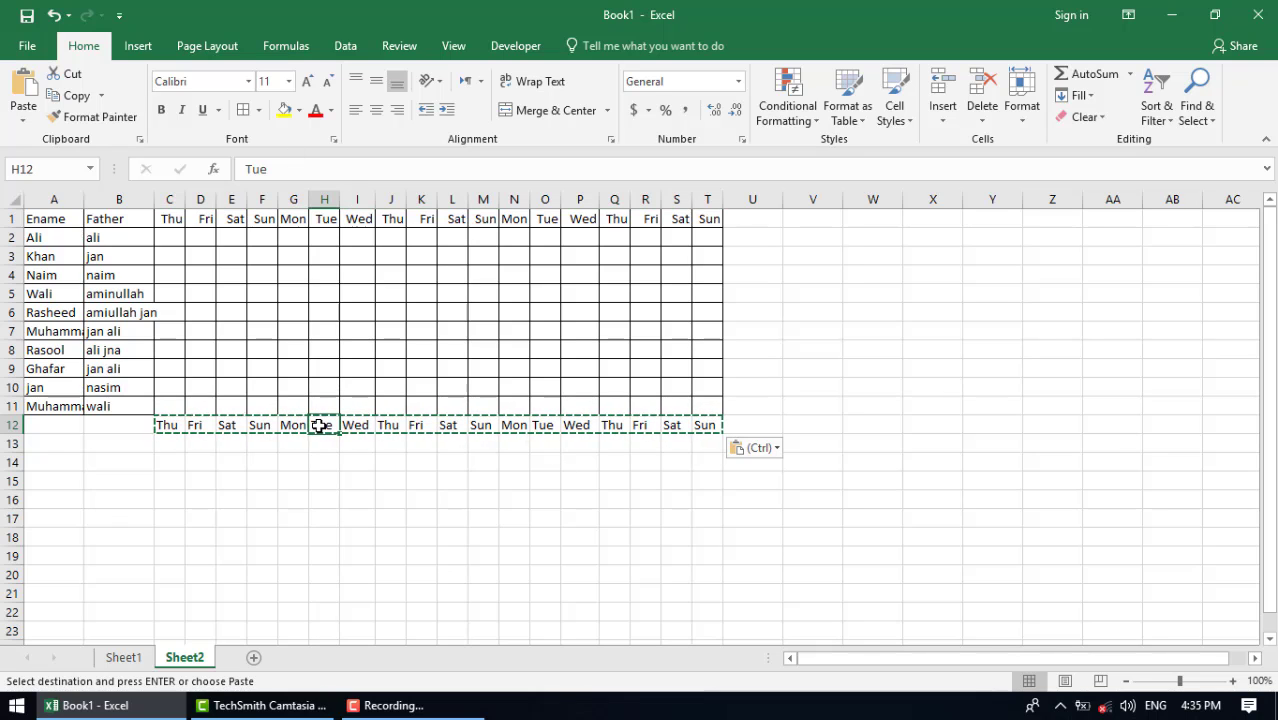
left_click(167, 423)
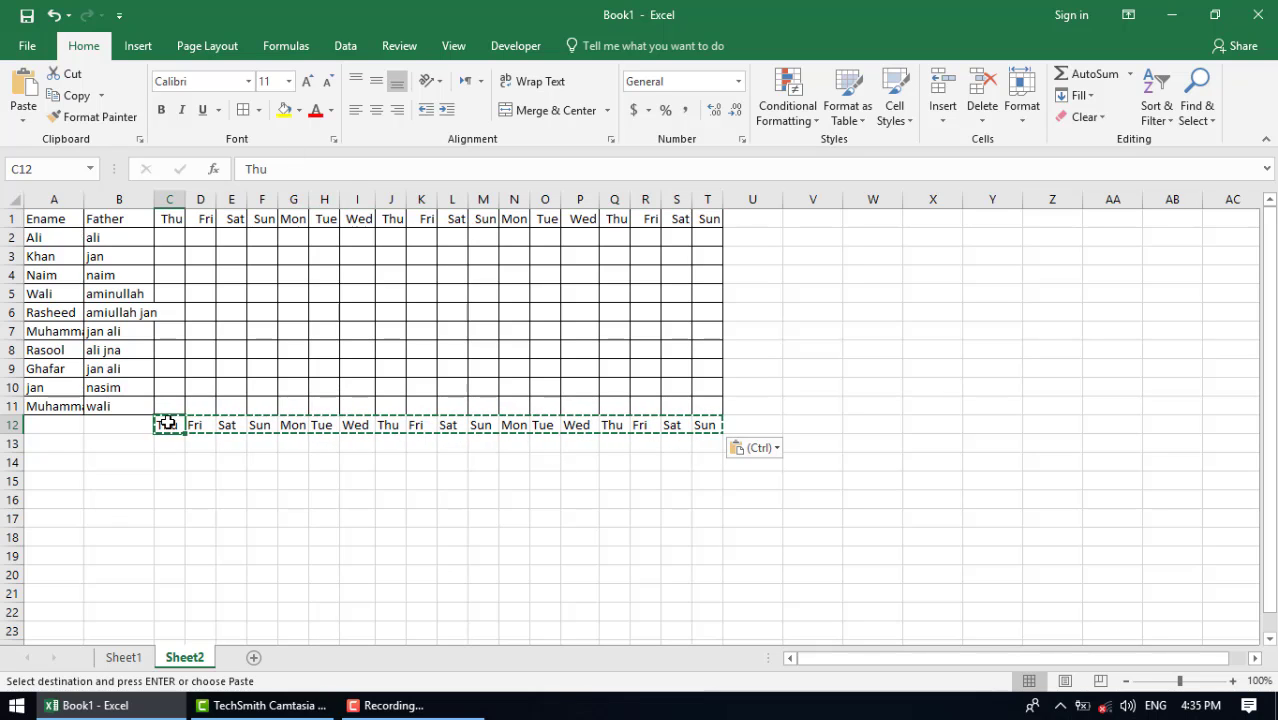
Paste the text day names from C12:T12 over the headings in C1:T1 and clear the helper cells C12:T12.
left_click_drag(167, 423, 700, 425)
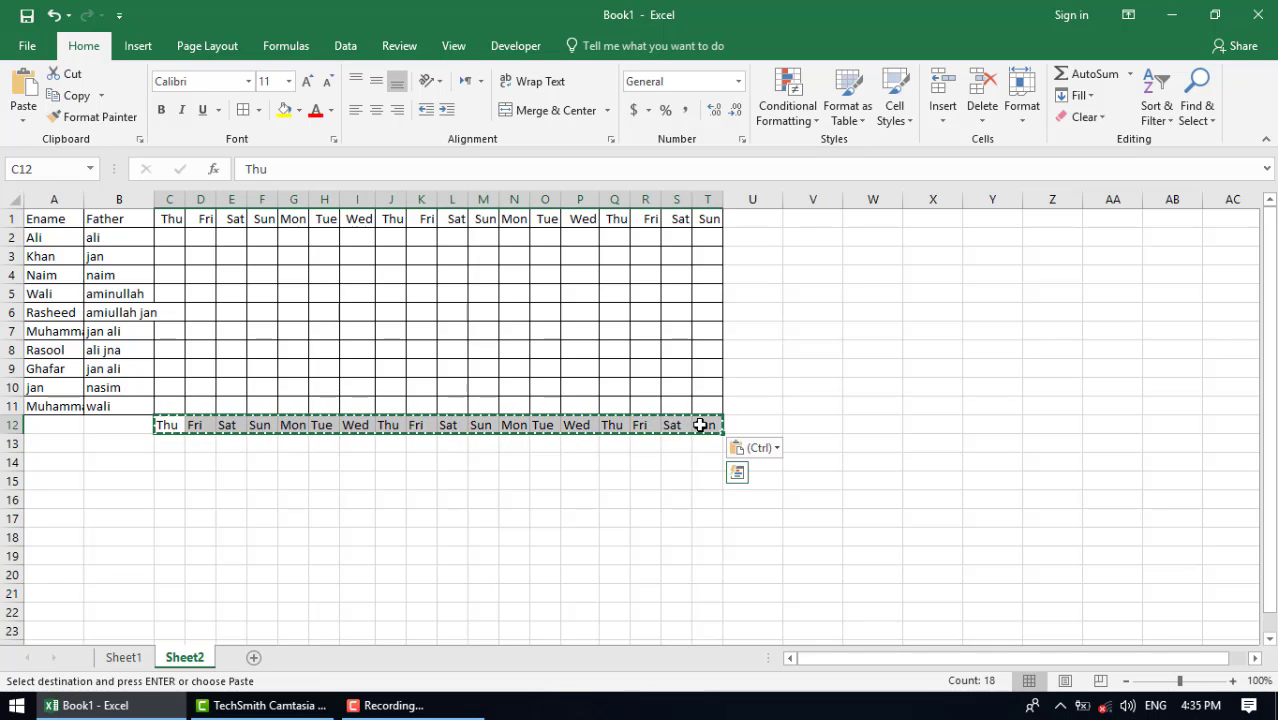
left_click(170, 219)
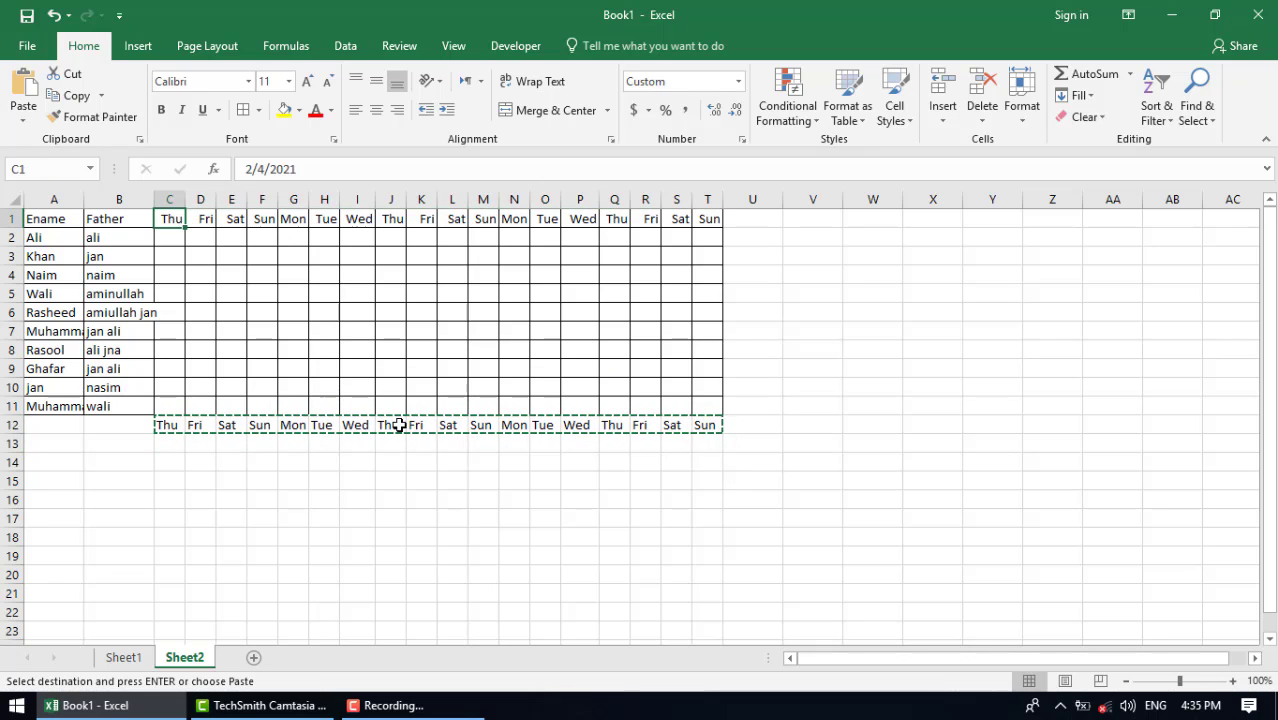
key("ctrl+v")
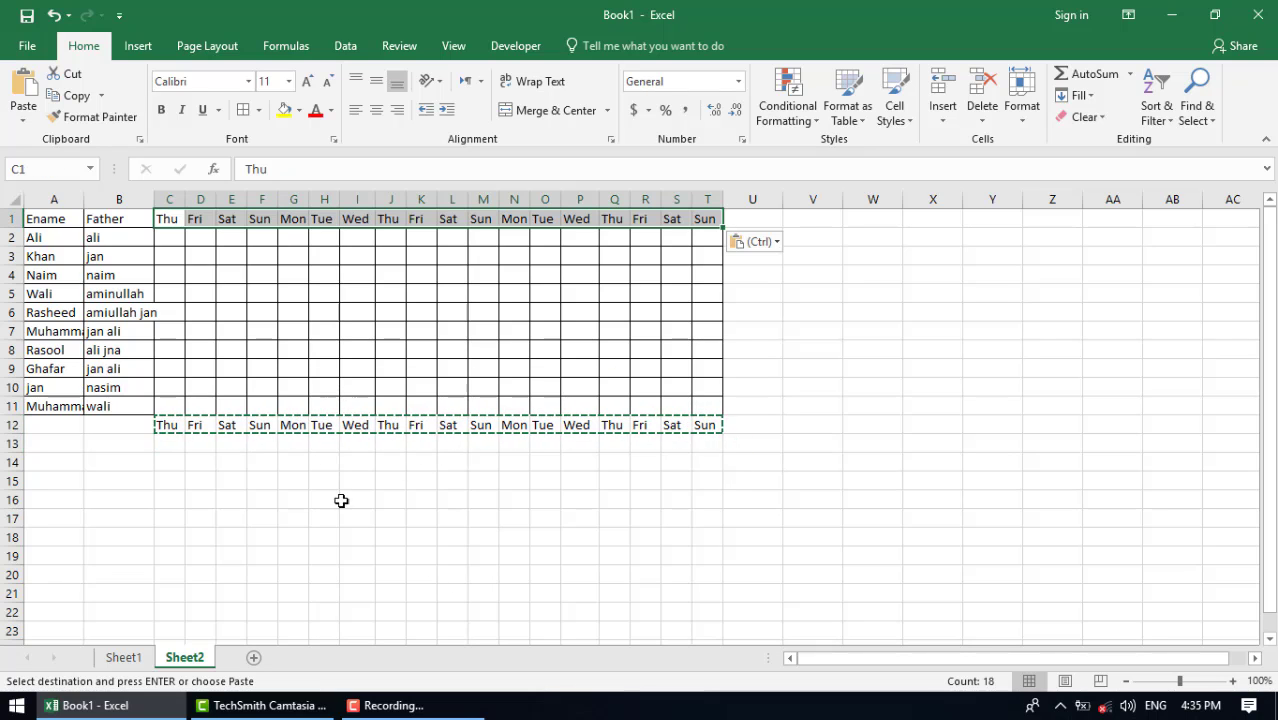
left_click(178, 423)
key("ctrl+shift+Right")
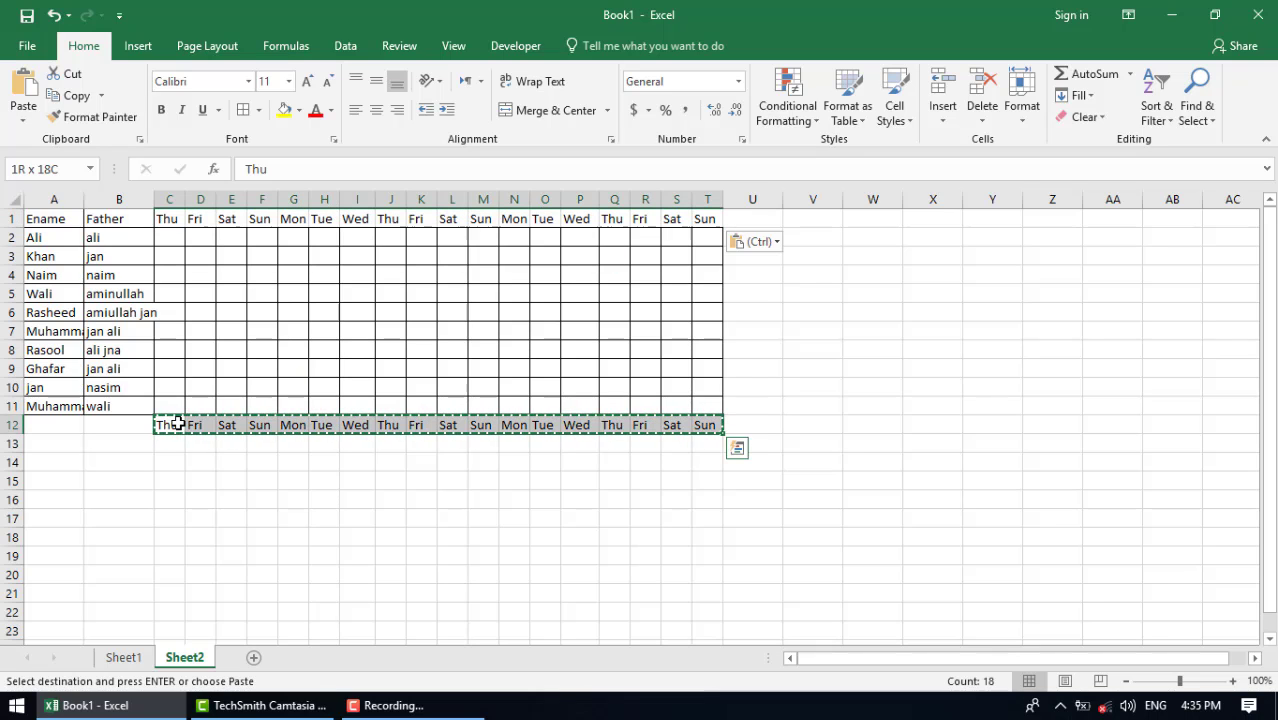
key("Delete")
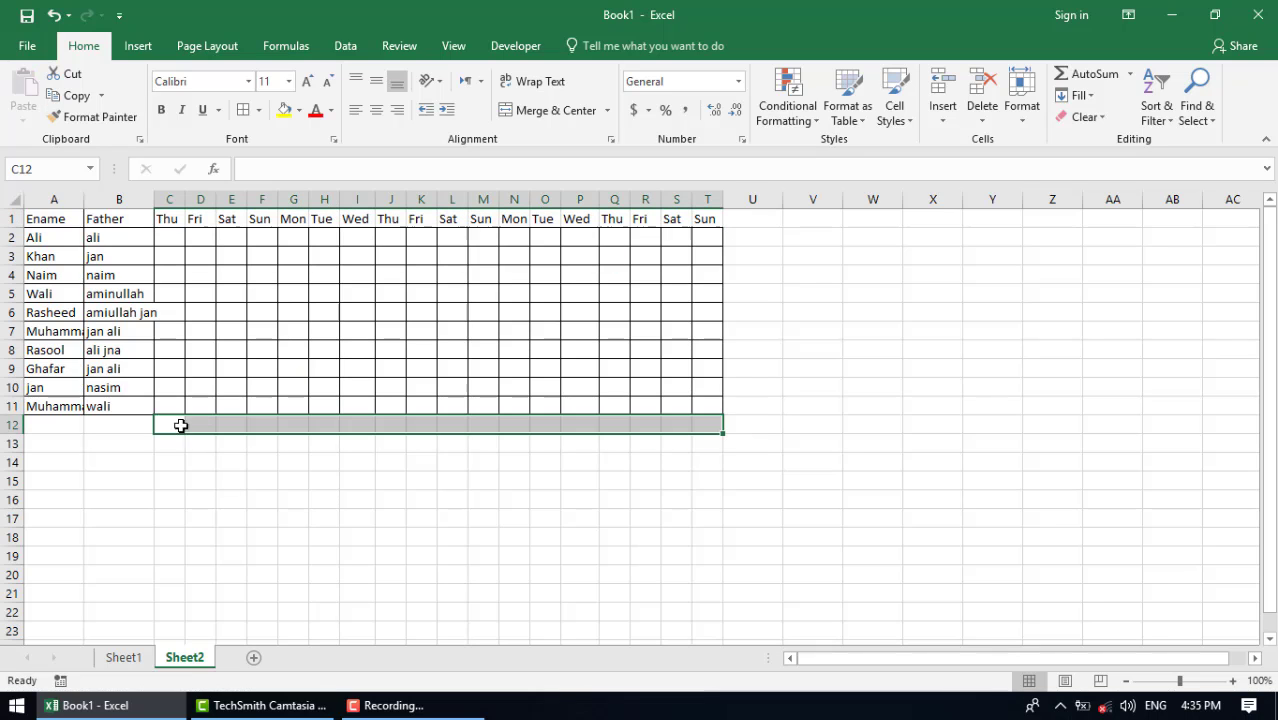
left_click(285, 532)
Fill all attendance cells in C2:T11 with p.
left_click(168, 234)
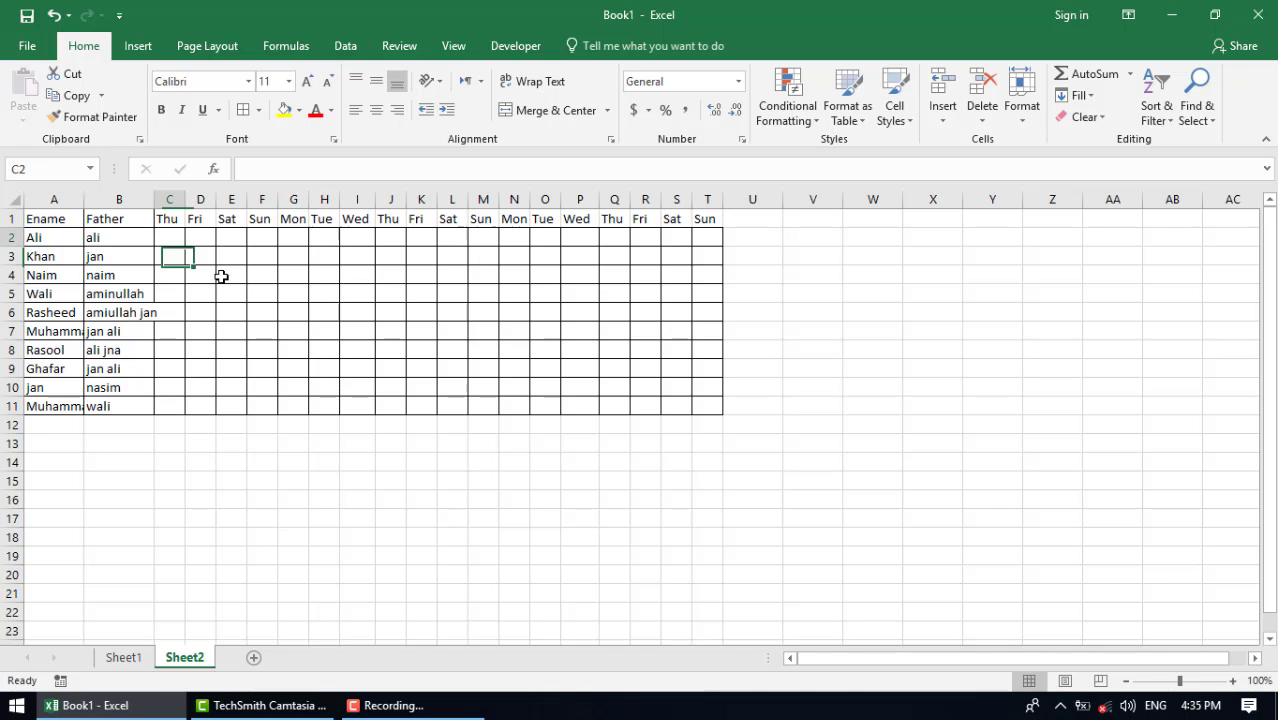
left_click_drag(221, 276, 709, 408)
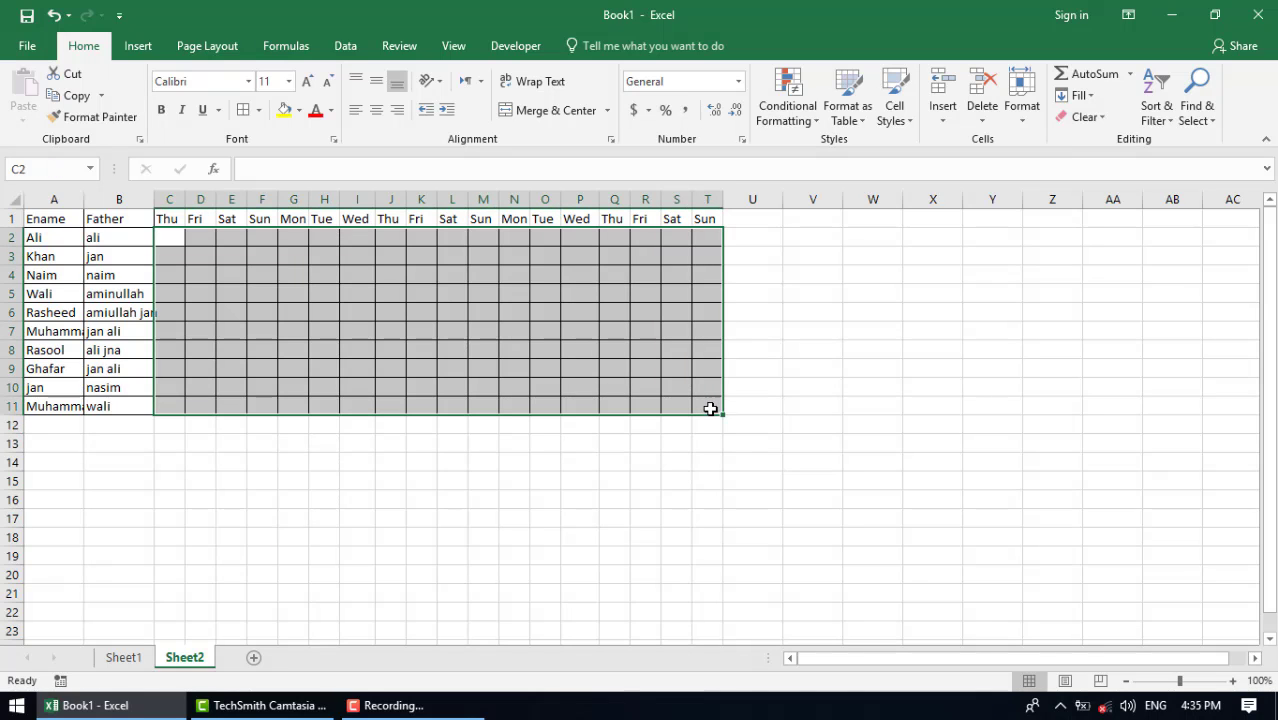
type("p")
key("ctrl+Return")
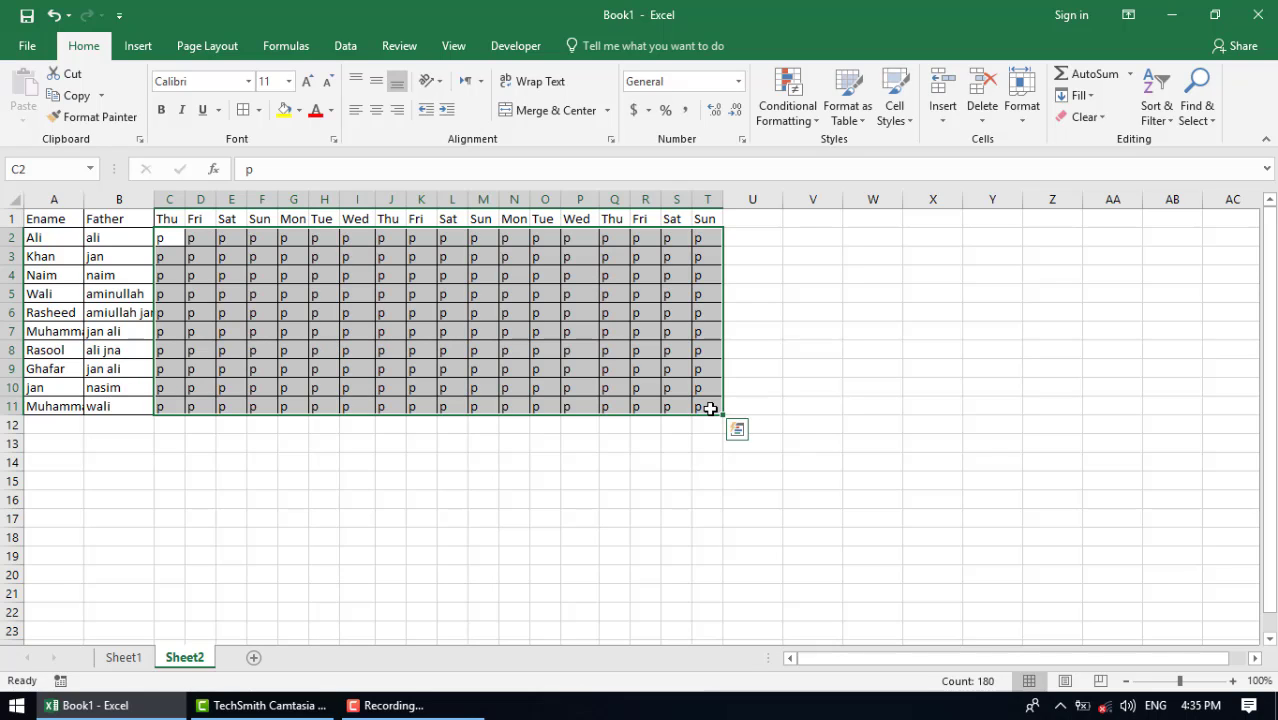
left_click(644, 238)
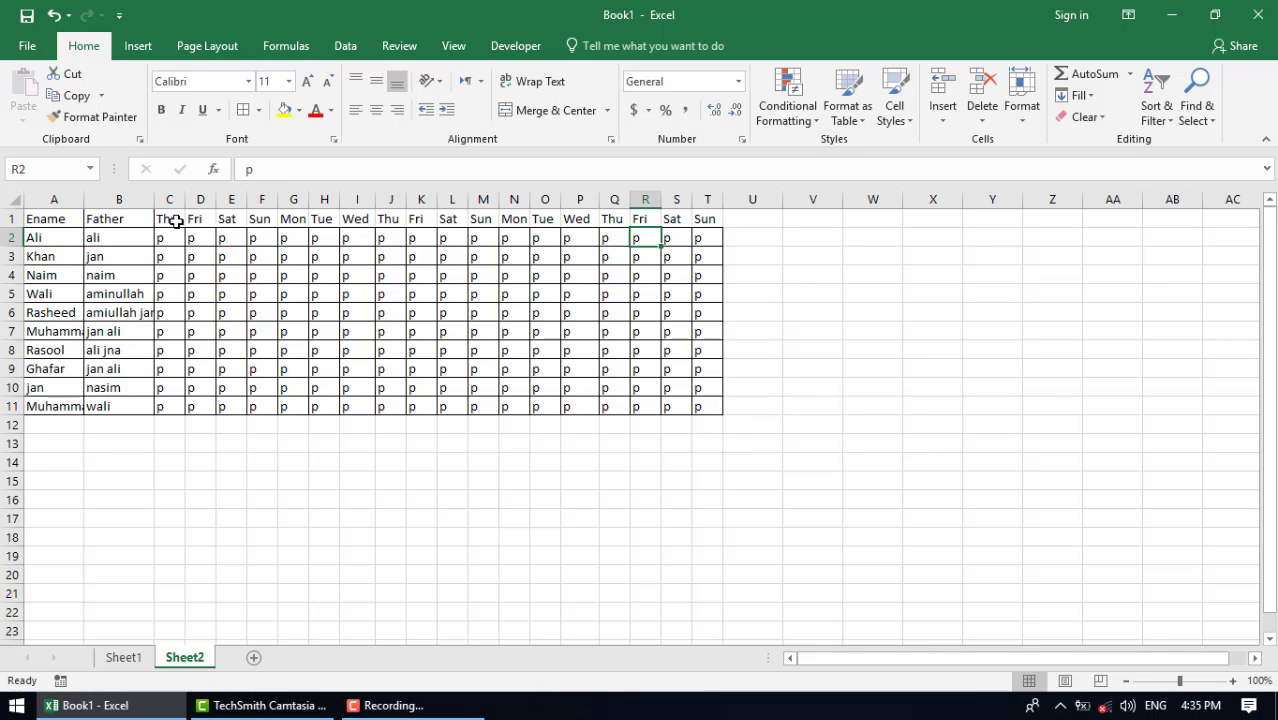
left_click_drag(172, 236, 689, 410)
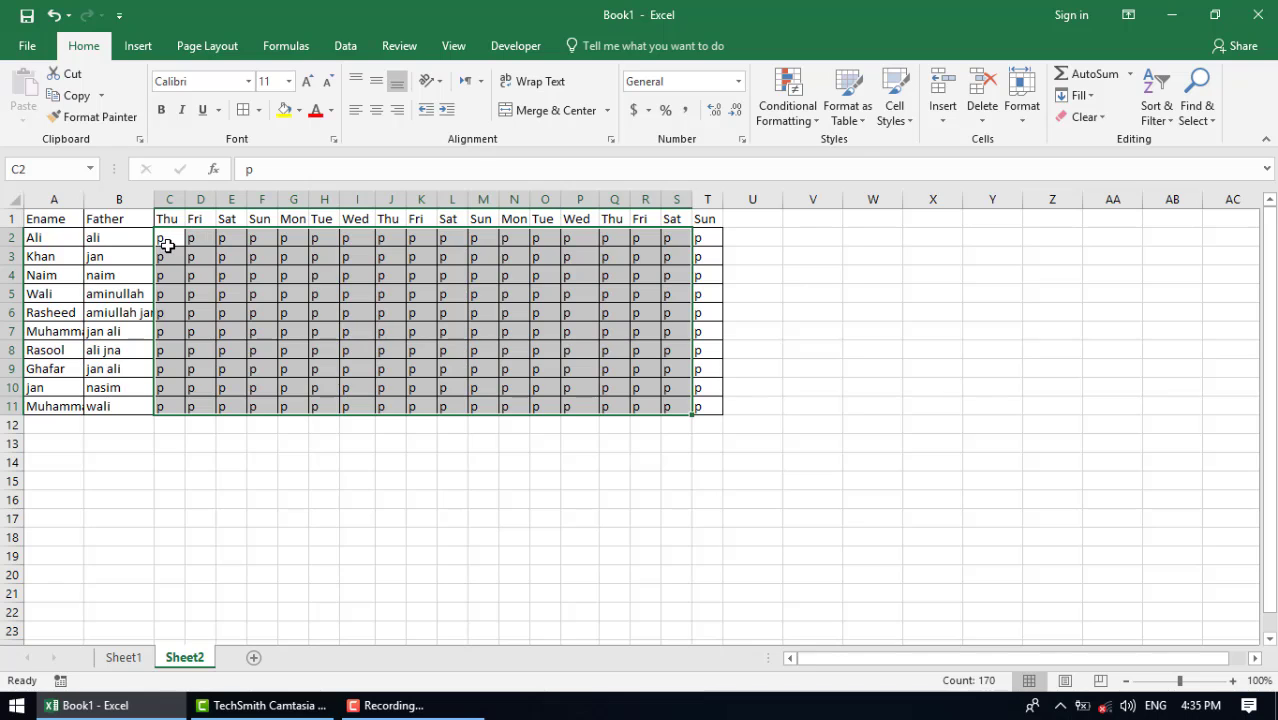
left_click_drag(168, 240, 707, 405)
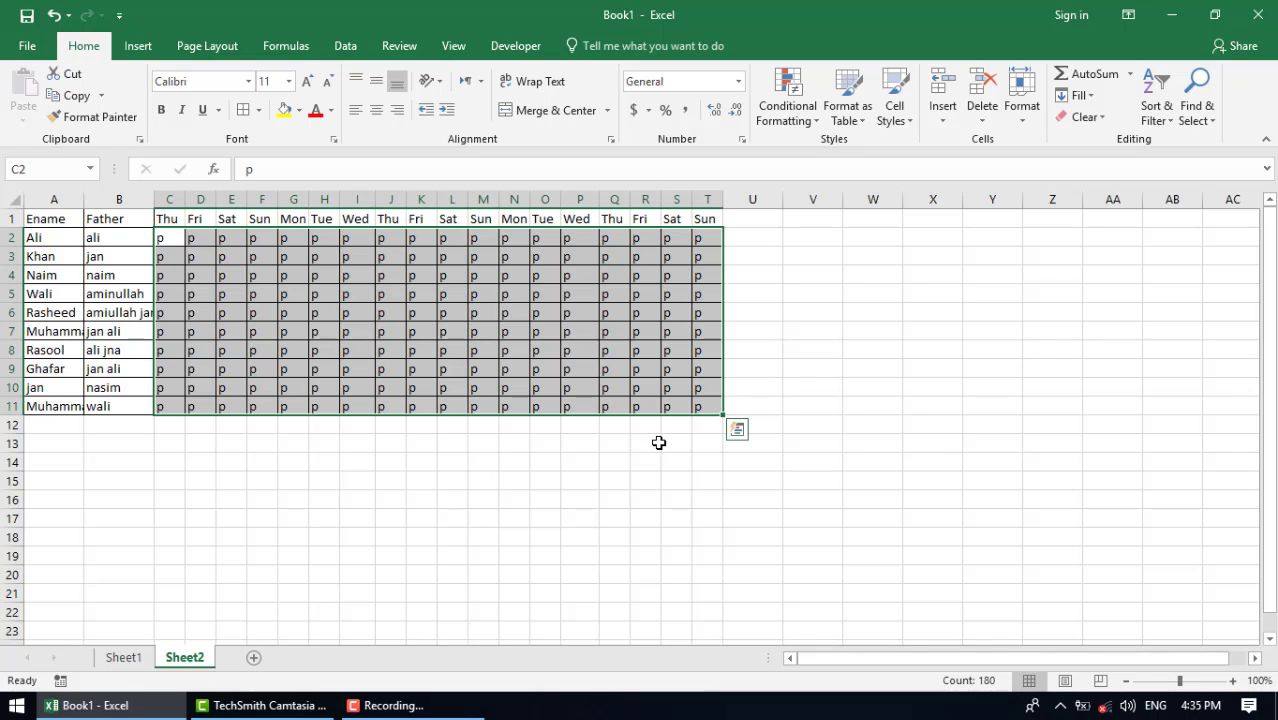
left_click(826, 121)
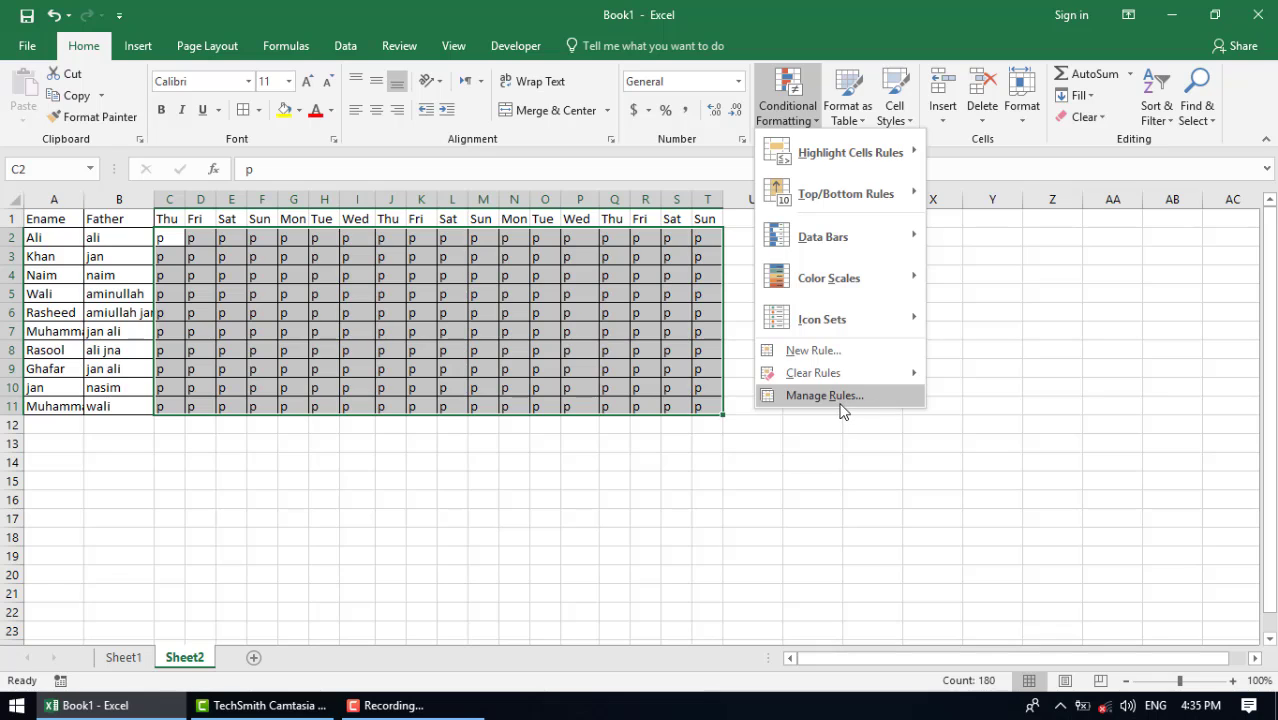
left_click(840, 405)
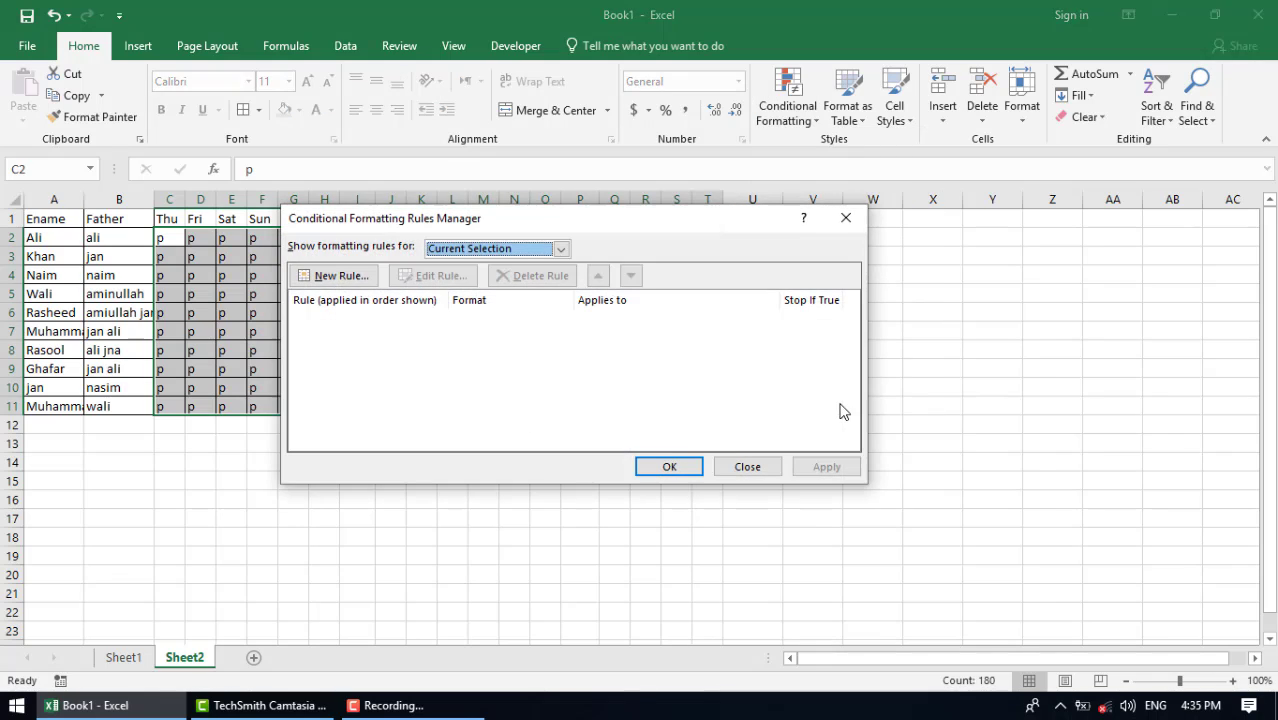
left_click(338, 276)
left_click_drag(457, 175, 784, 126)
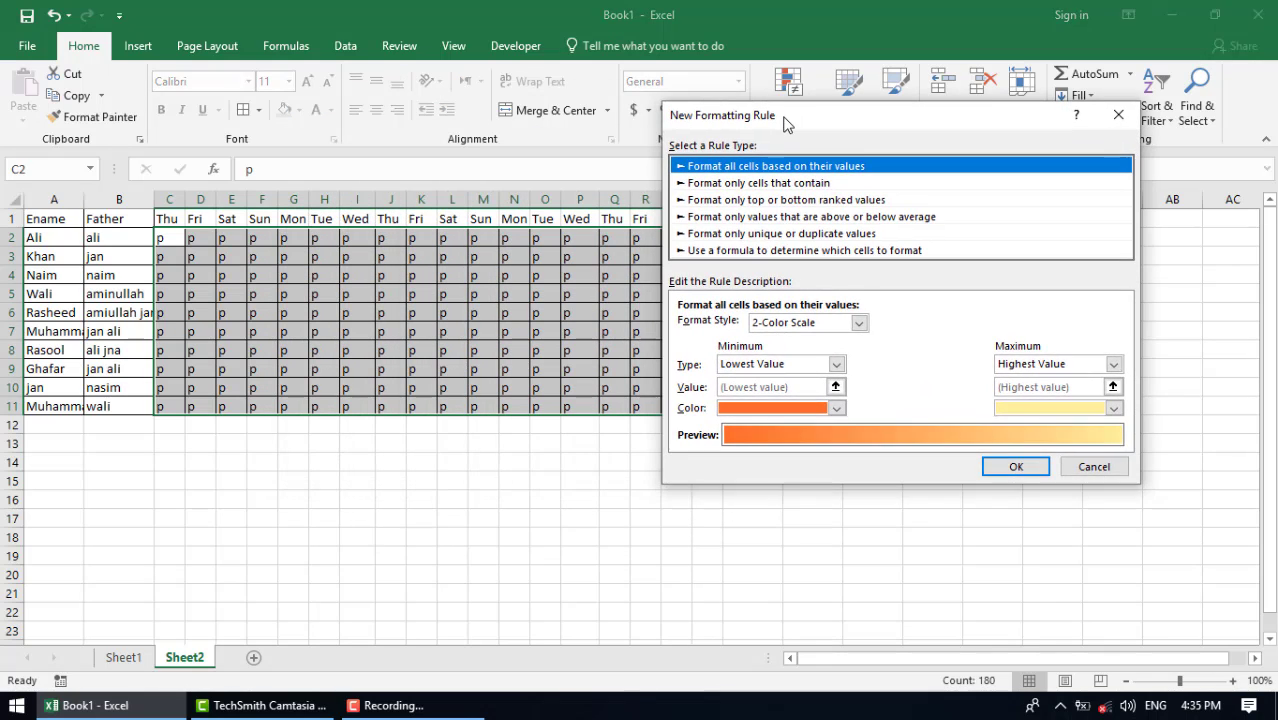
left_click(762, 252)
left_click(752, 329)
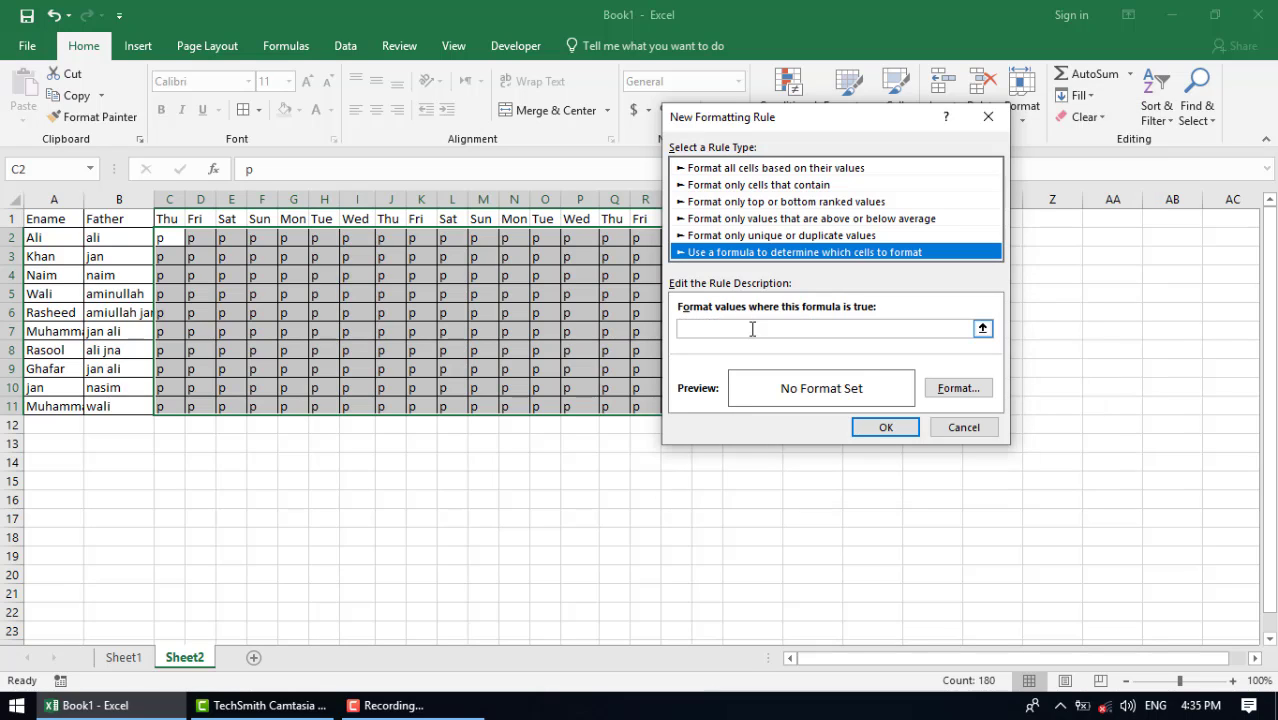
left_click(752, 329)
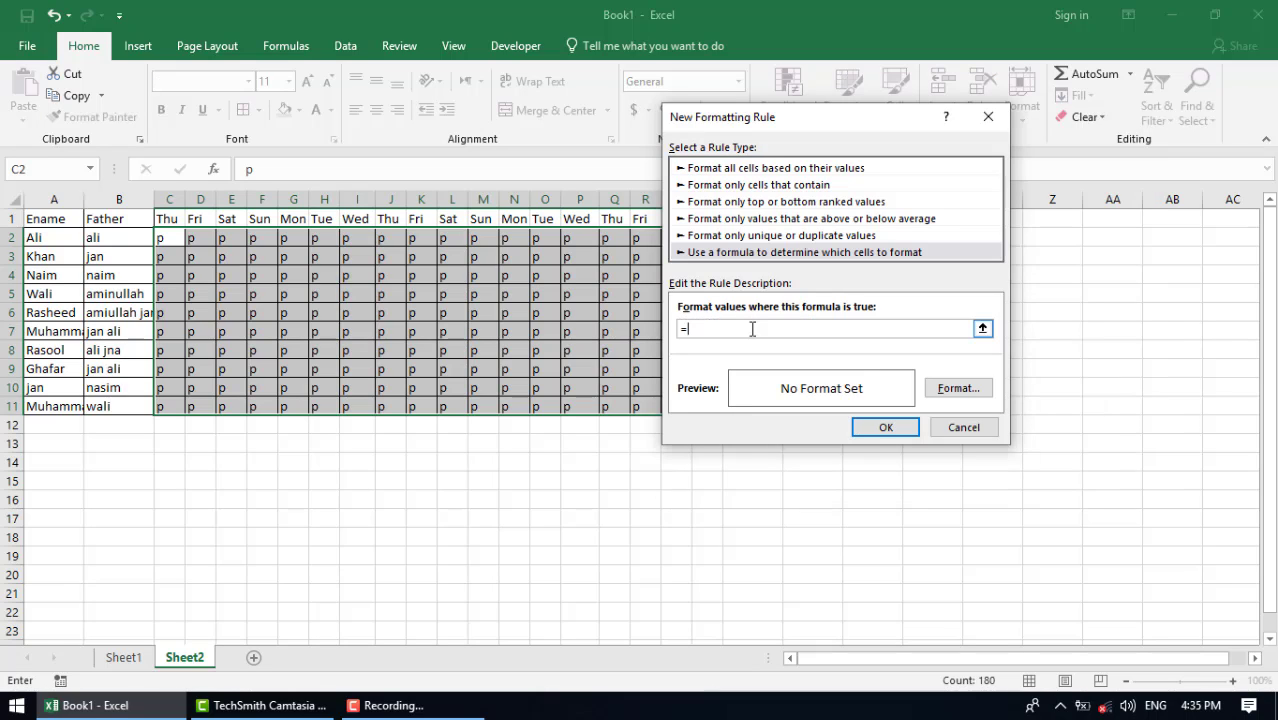
left_click(172, 219)
type("=\"Fri")
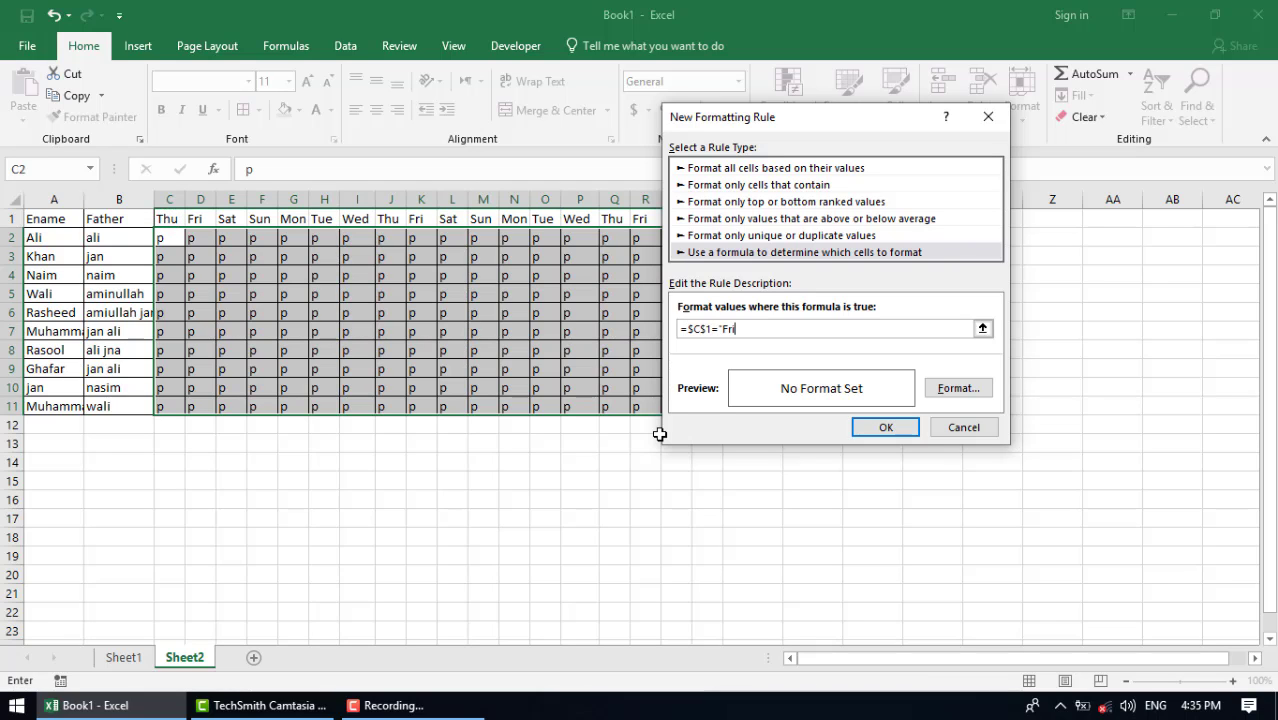
key("Escape")
left_click(768, 470)
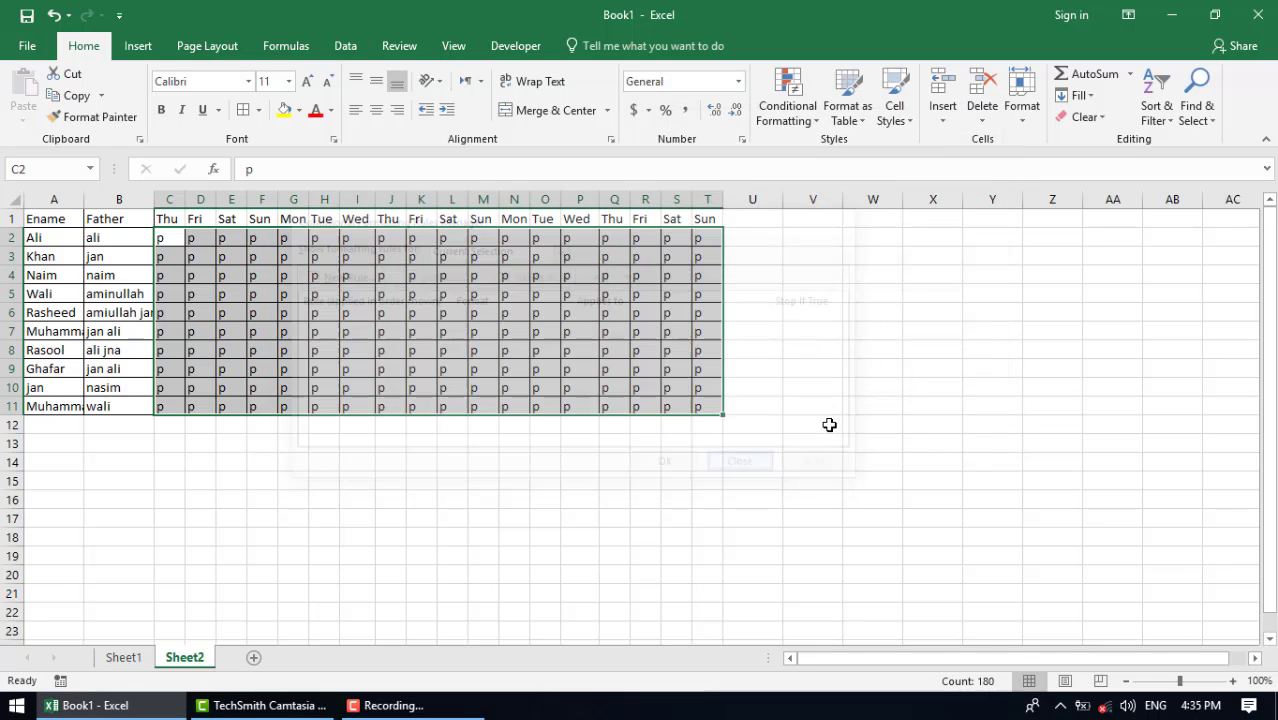
Test the comparison formula ="Fri"=R1 in cell X8 and clear the cell.
left_click(956, 346)
type("=\"Fr")
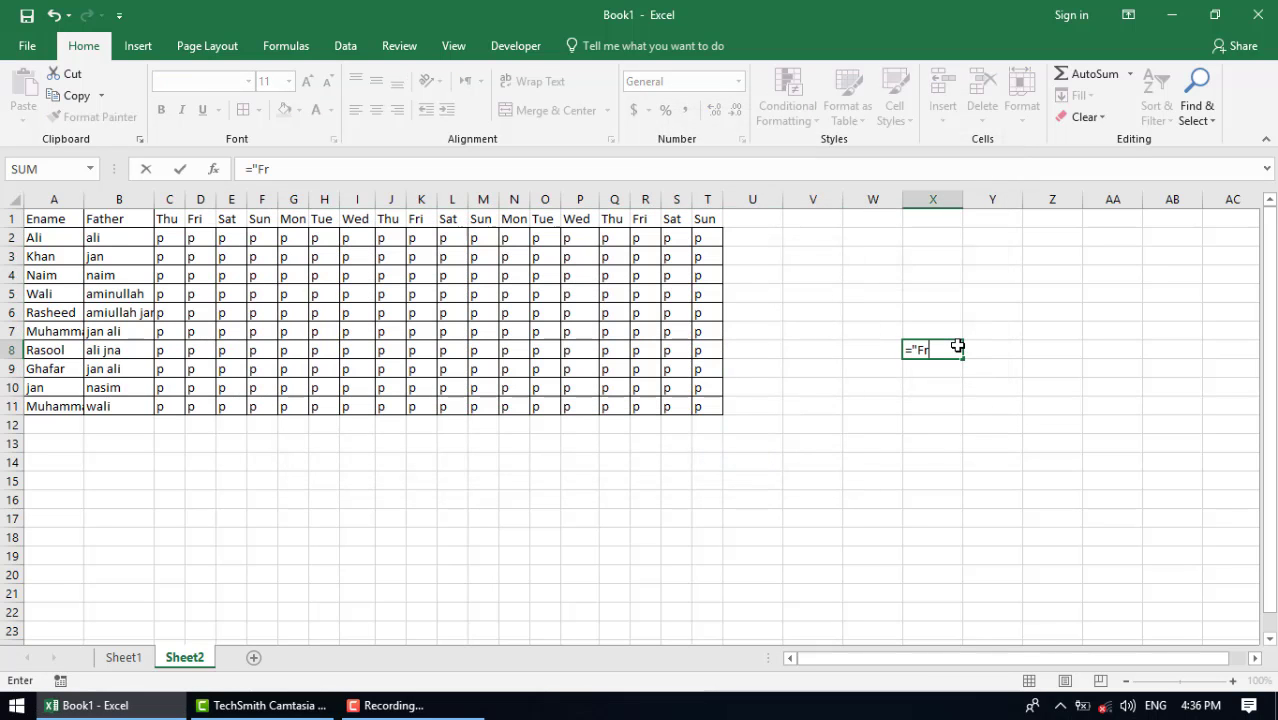
type("i\"=")
left_click(650, 220)
key("Return")
key("Return")
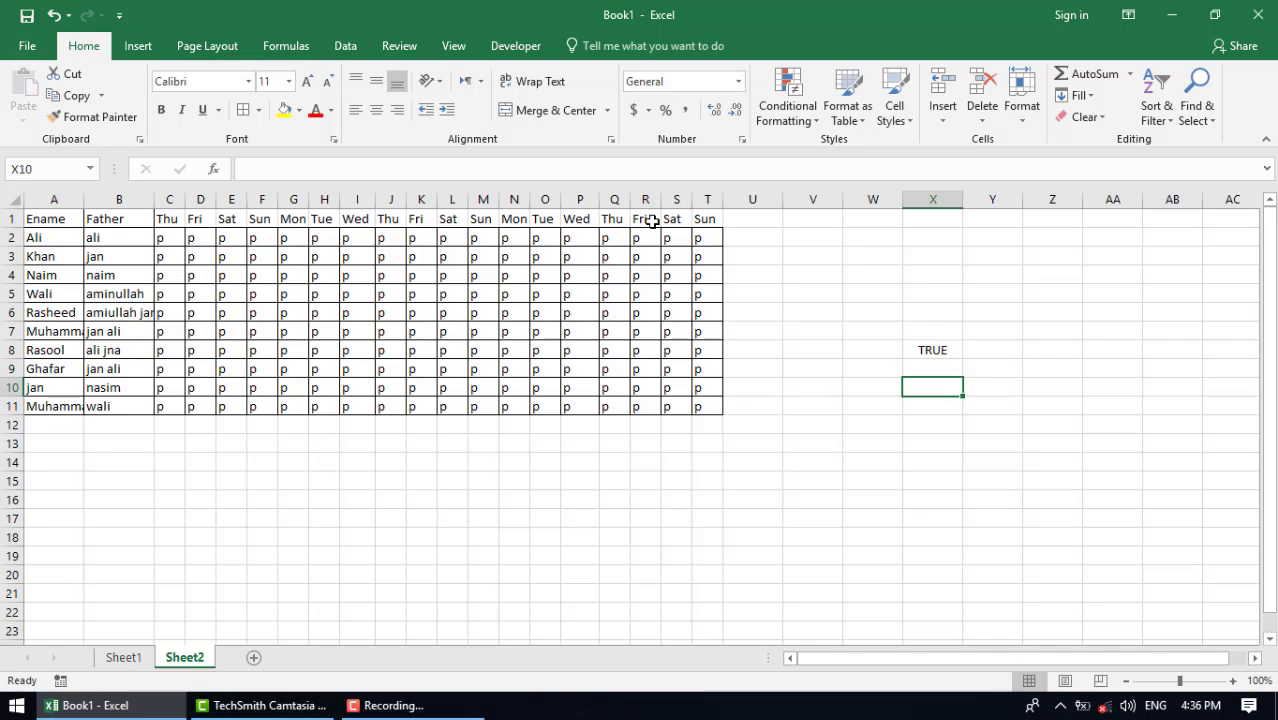
key("Up")
key("Up")
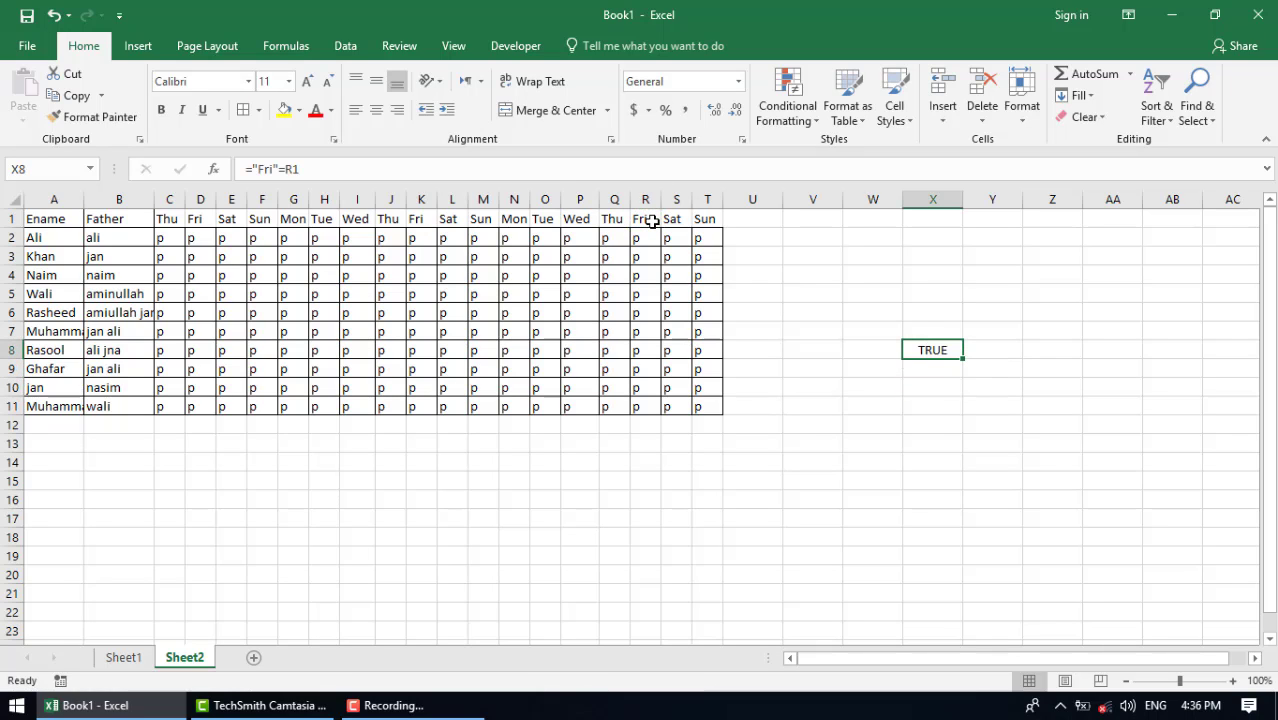
key("Delete")
Create a formula-based conditional formatting rule for the attendance cells C2:T11 with the formula =$C$1="Fri".
left_click(166, 240)
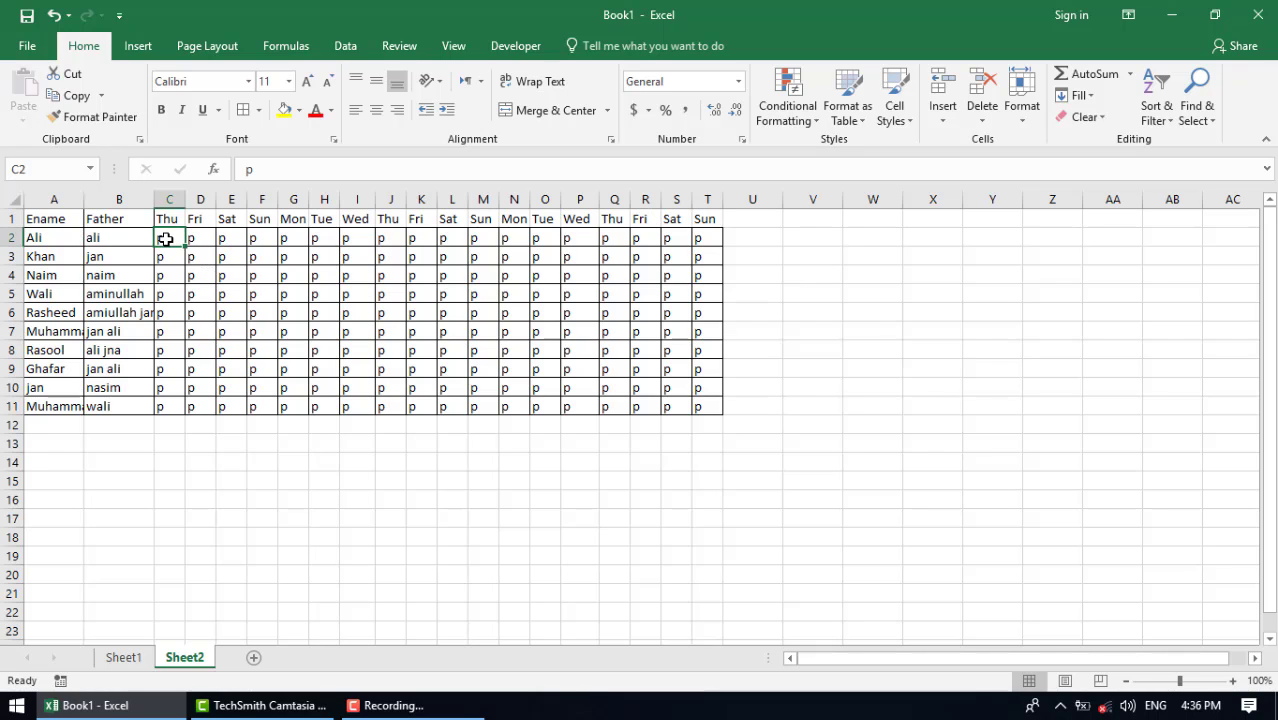
key("ctrl+shift+Down")
key("ctrl+shift+Right")
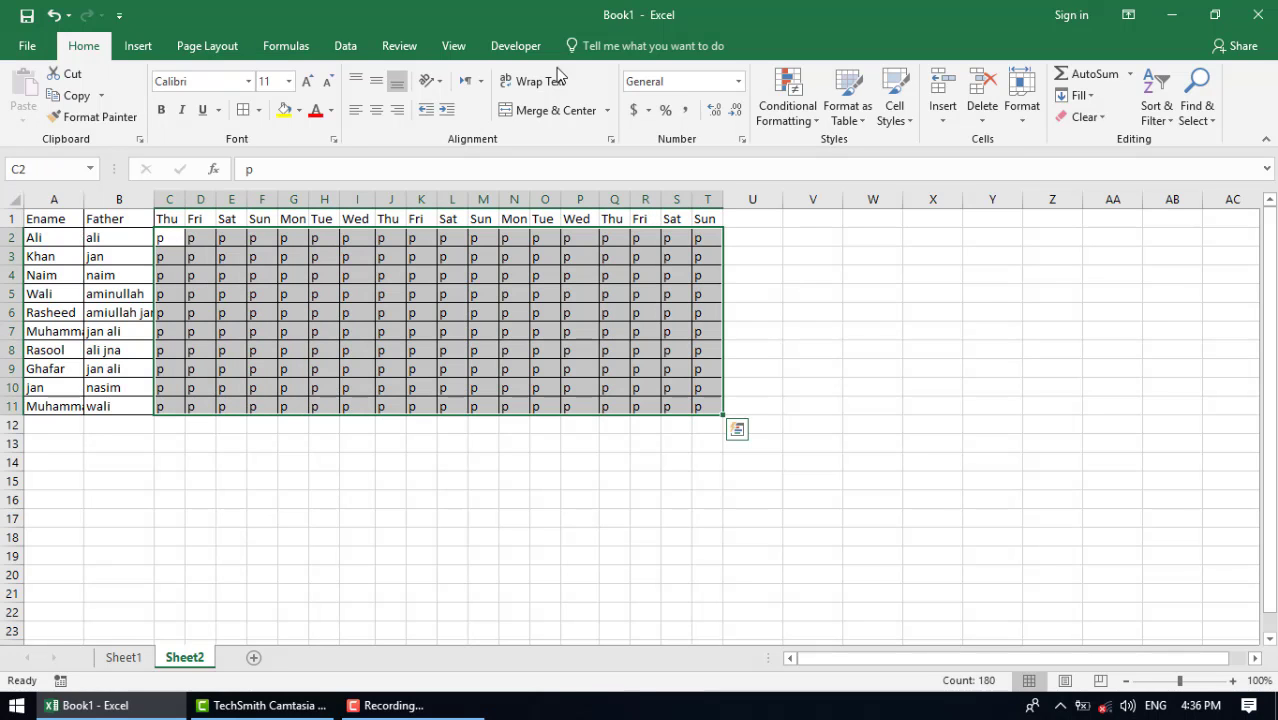
left_click(787, 110)
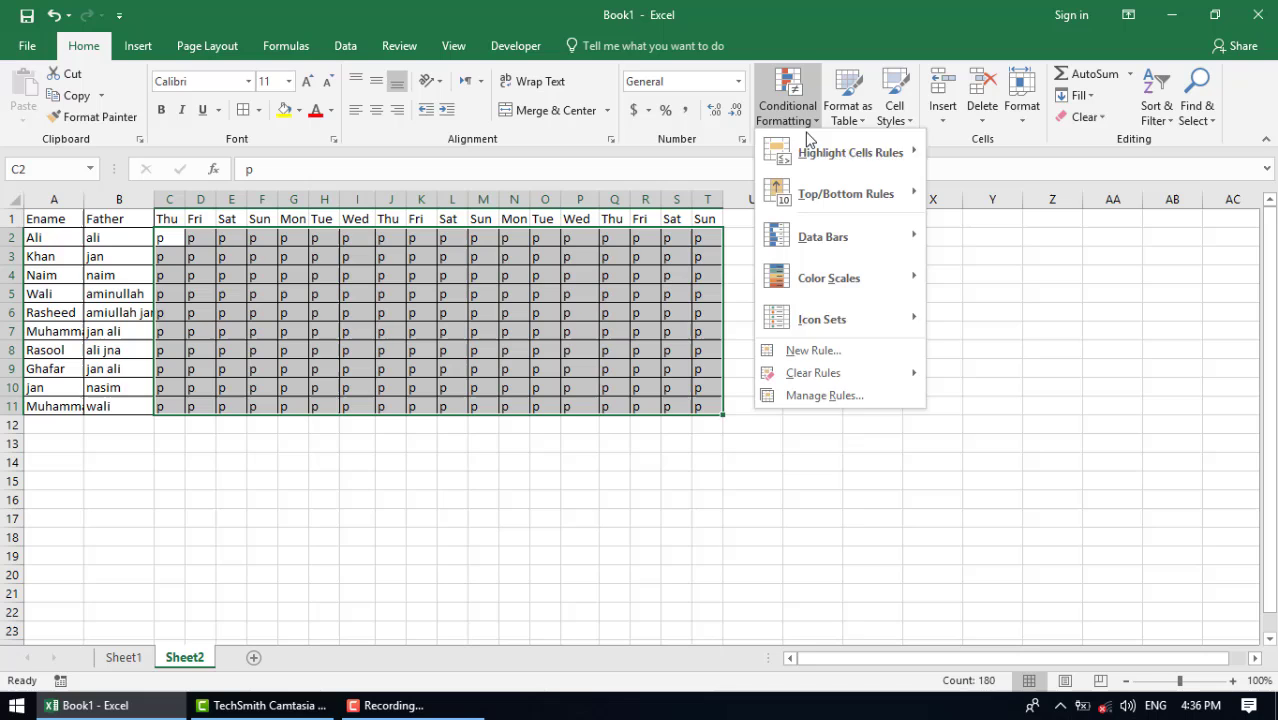
left_click(852, 398)
left_click(345, 276)
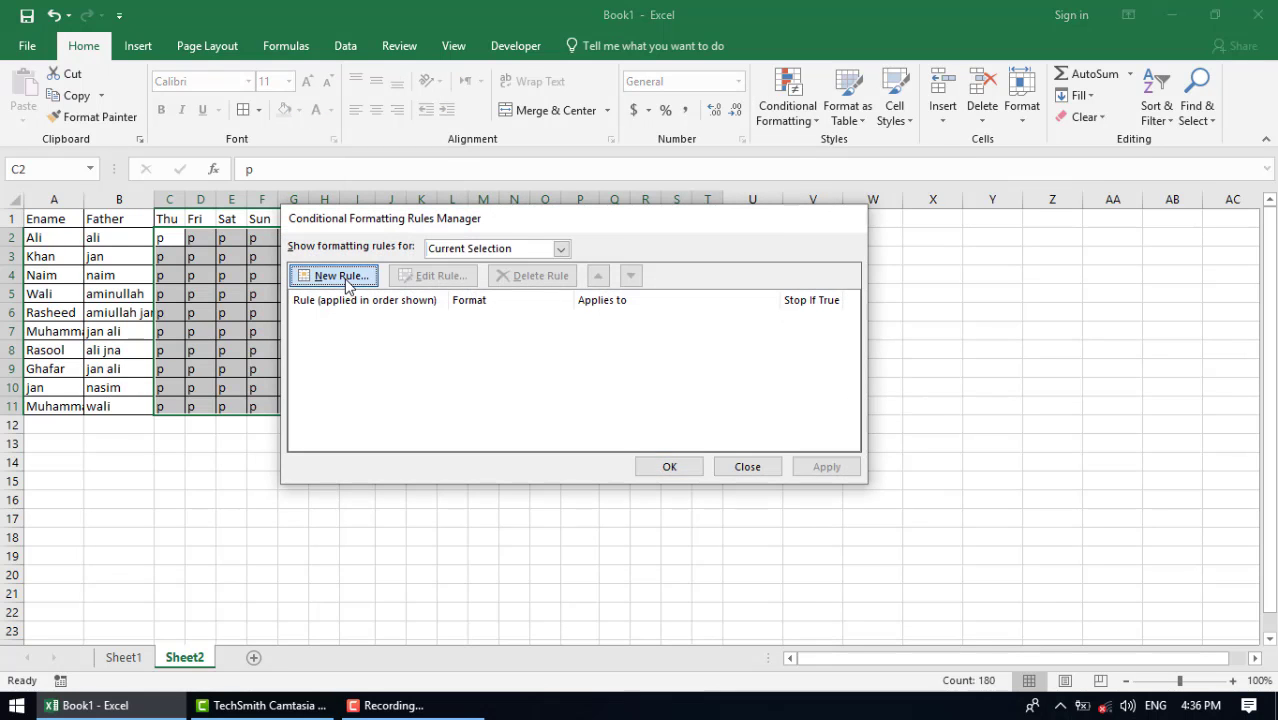
left_click(590, 302)
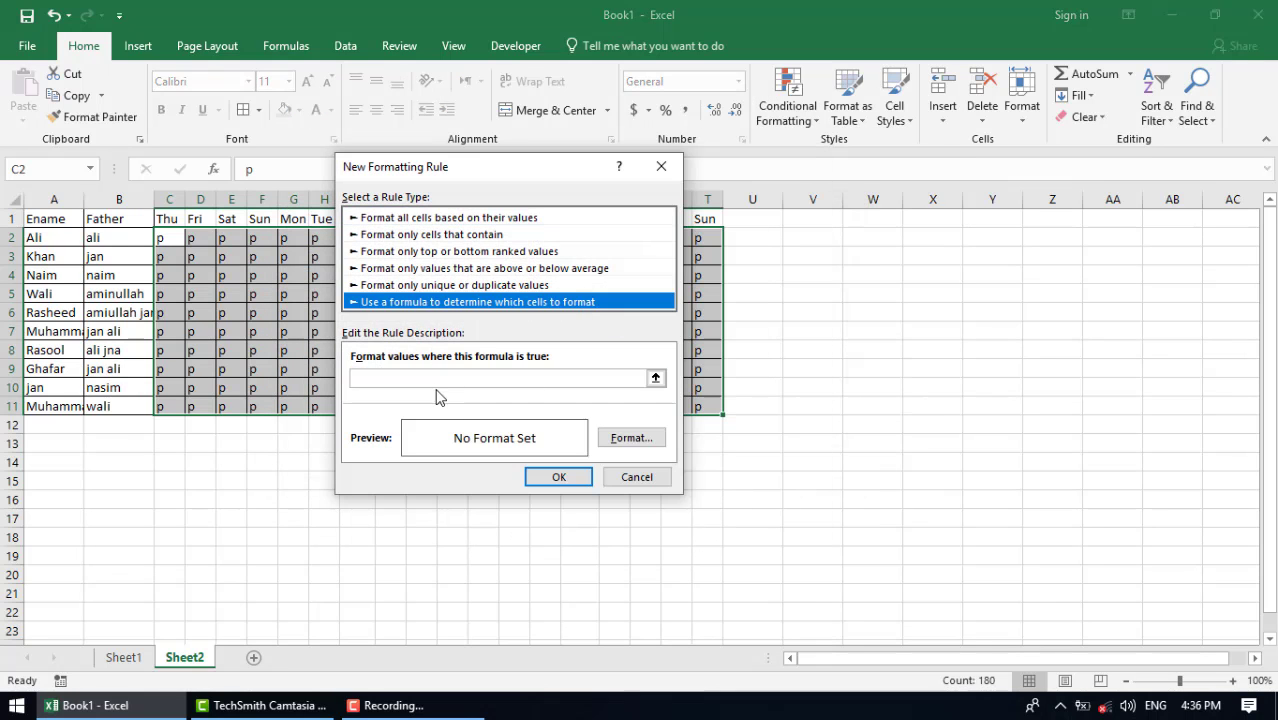
left_click(437, 379)
left_click_drag(500, 170, 966, 80)
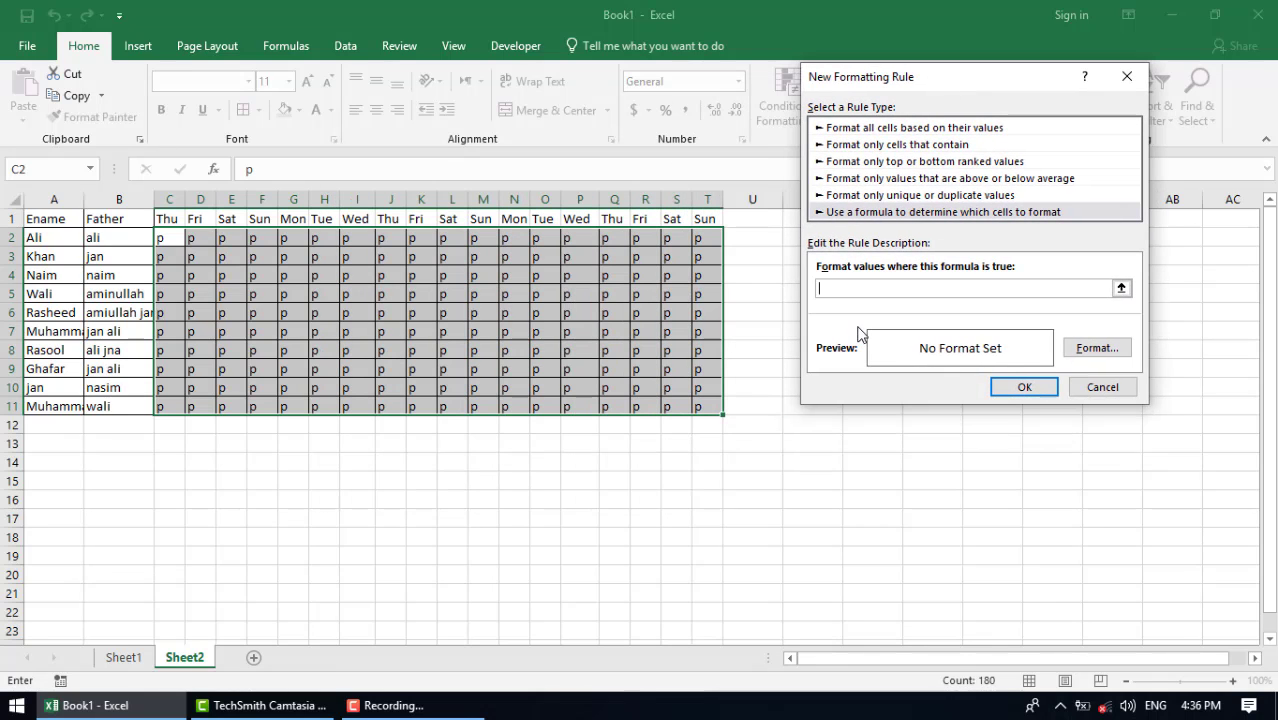
type("=")
left_click(170, 219)
type("=\"")
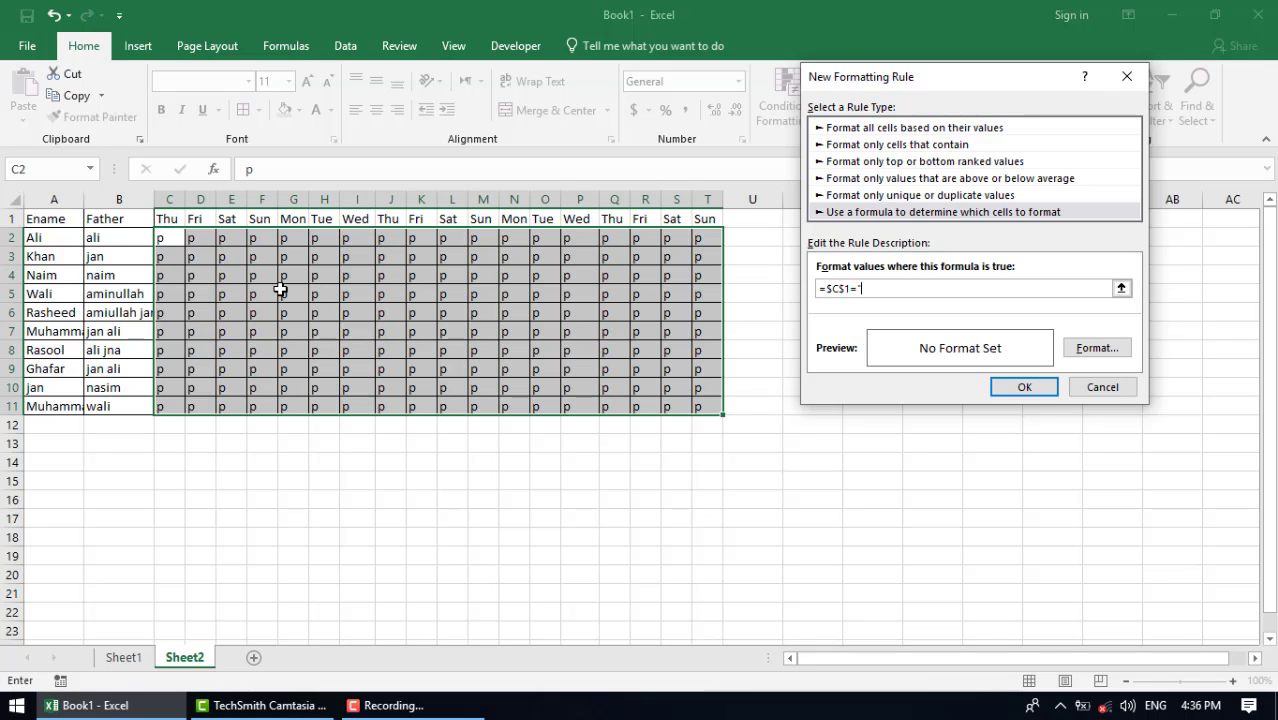
type("Fri\"")
Give the new rule's format a black background fill.
left_click(1097, 347)
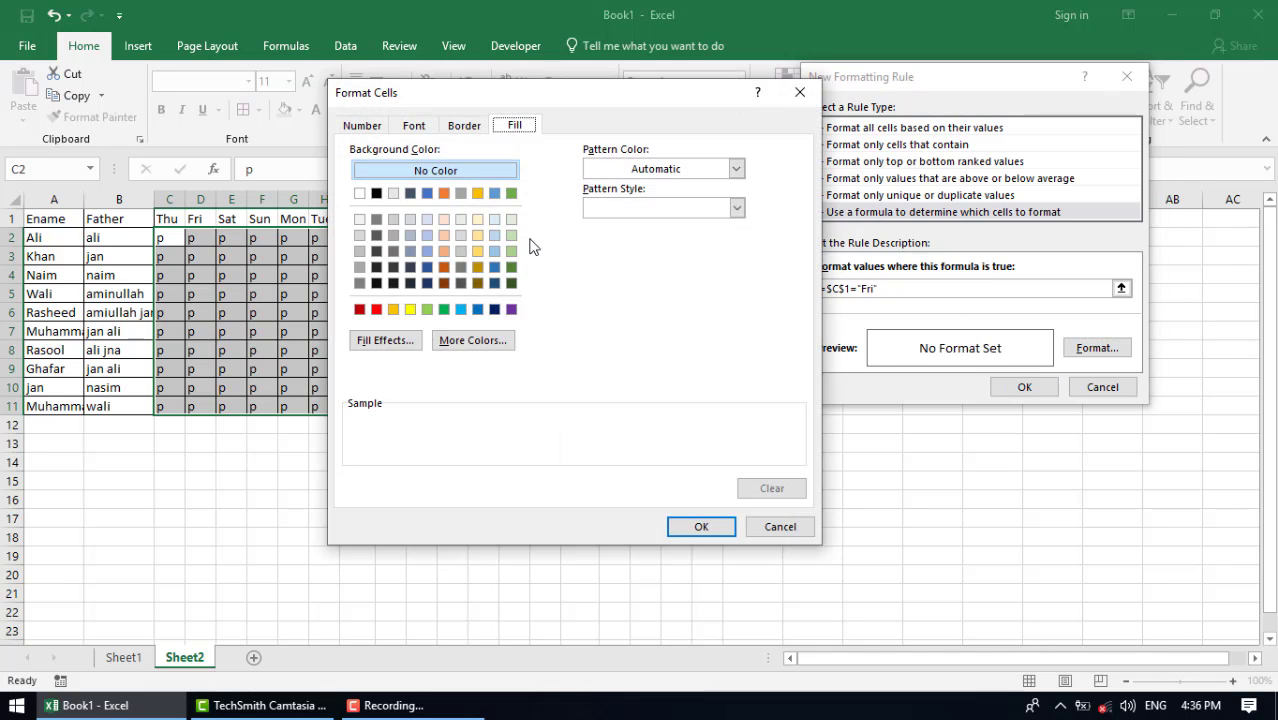
left_click(376, 193)
left_click(697, 530)
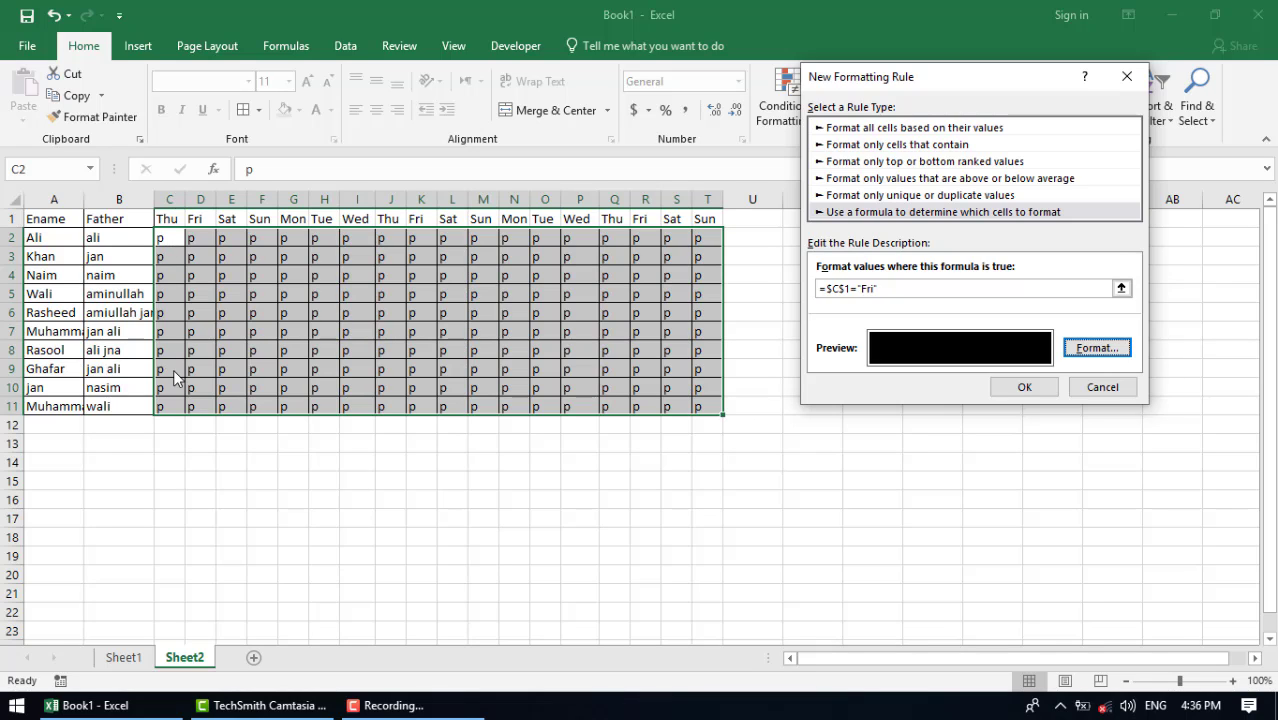
Make the column reference relative so the rule's formula reads =C$1="Fri", and apply the rule to the sheet.
left_click(833, 288)
key("BackSpace")
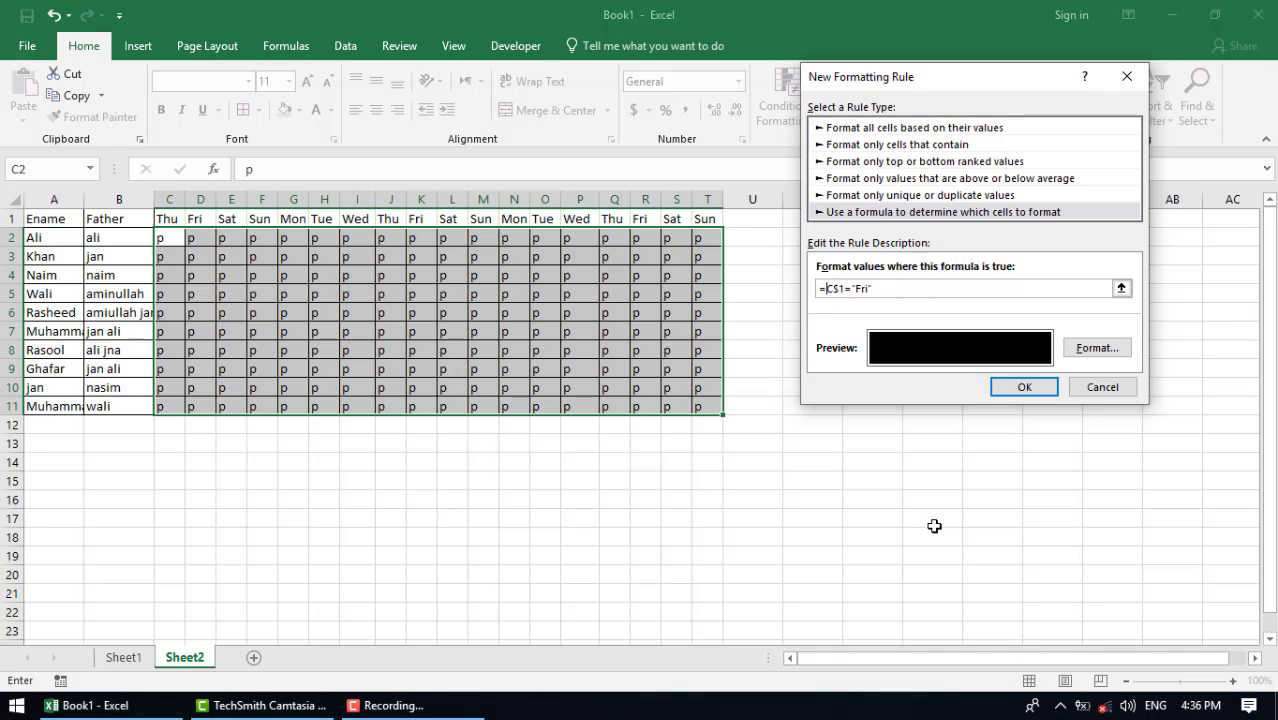
left_click(1020, 387)
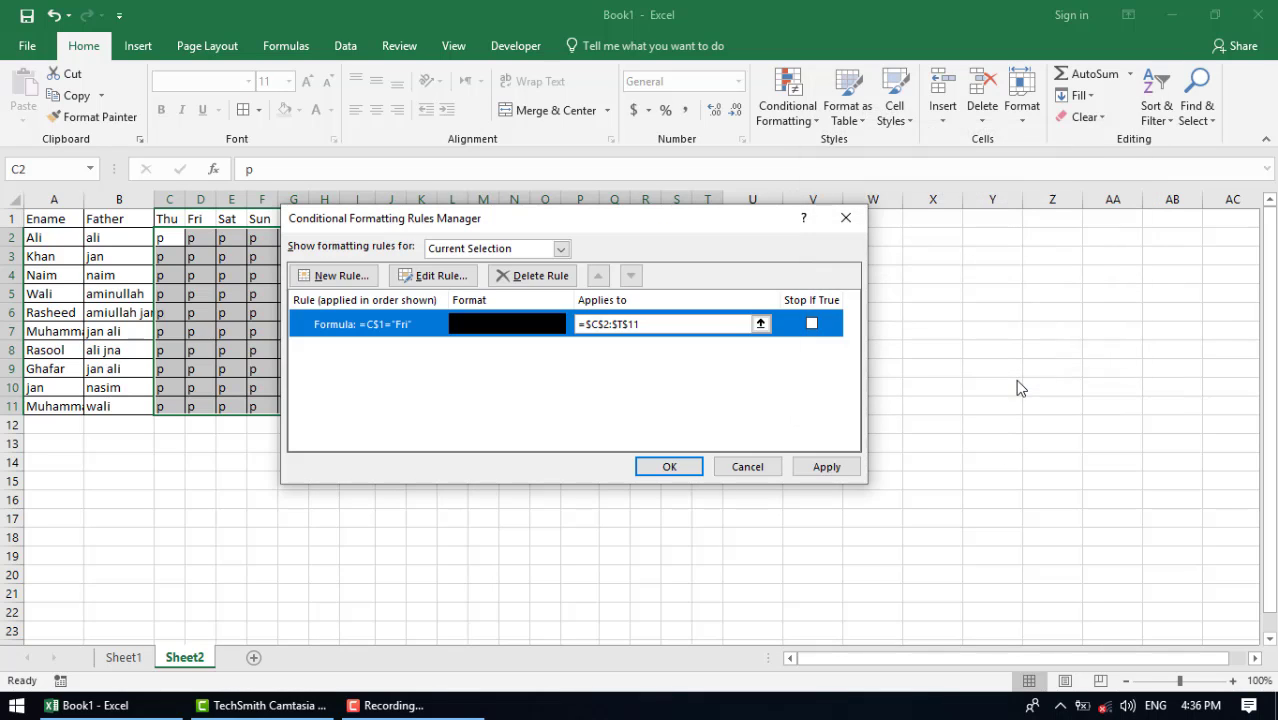
left_click(698, 466)
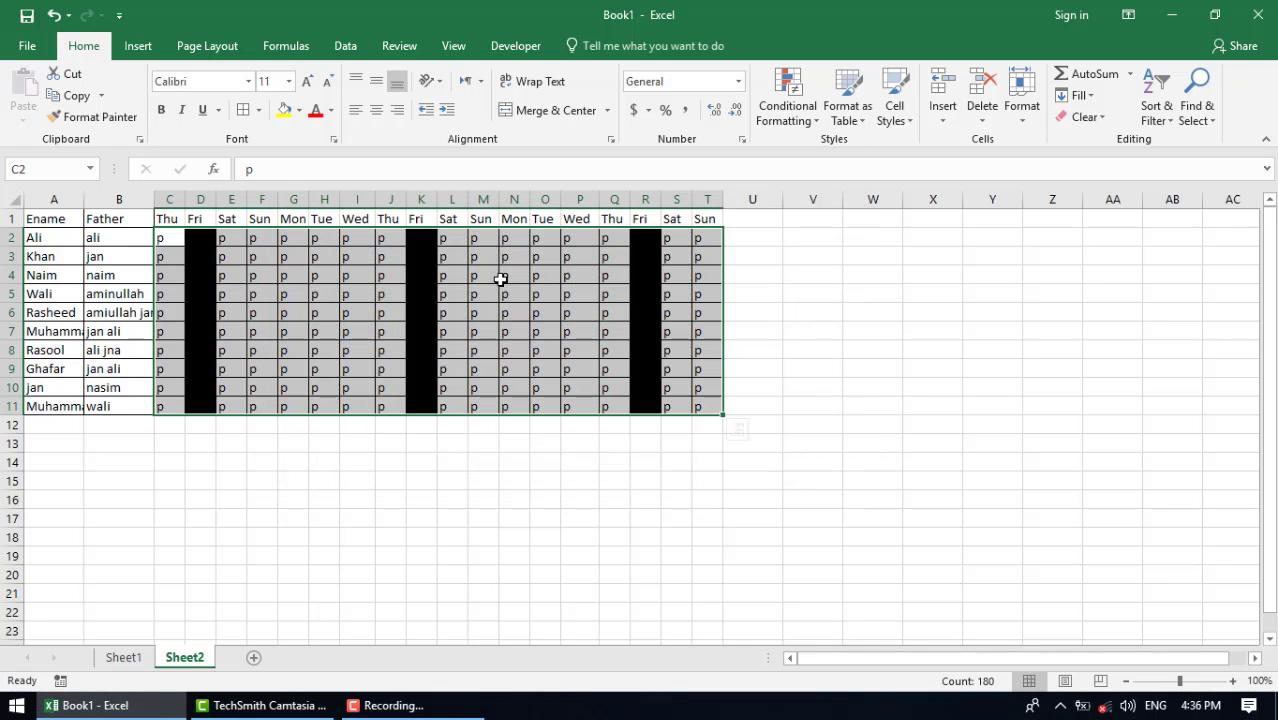
Set the day heading in S1 to fri to test the formatting rule.
left_click(672, 219)
type("fri")
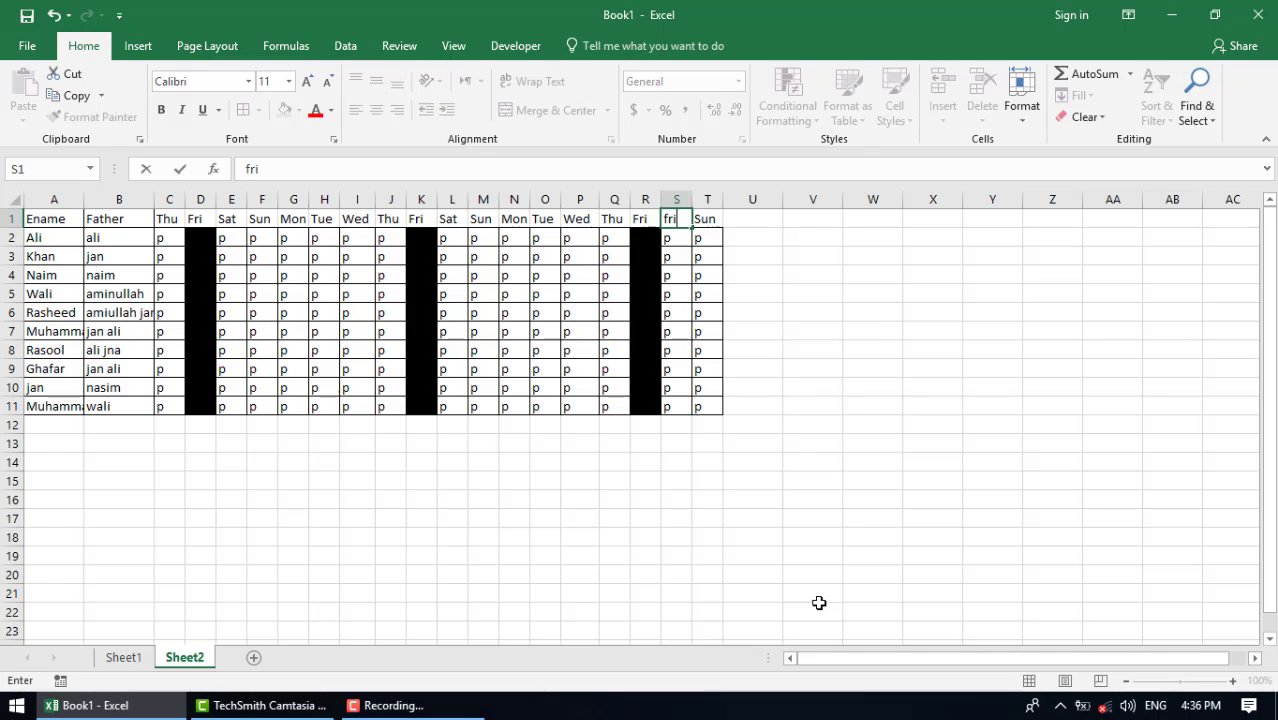
key("Return")
key("Up")
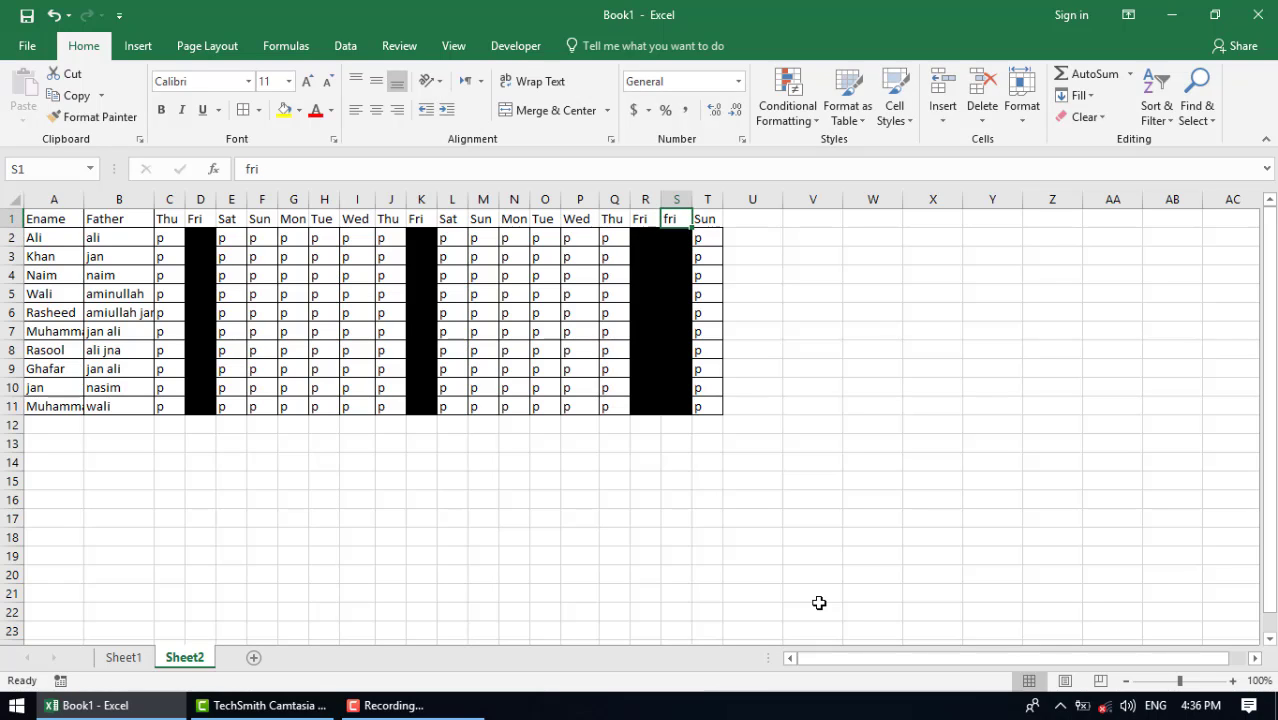
Set the day heading in S1 to sat and the one in R1 to thu to test the rule.
type("sat")
key("Return")
key("Up")
key("Left")
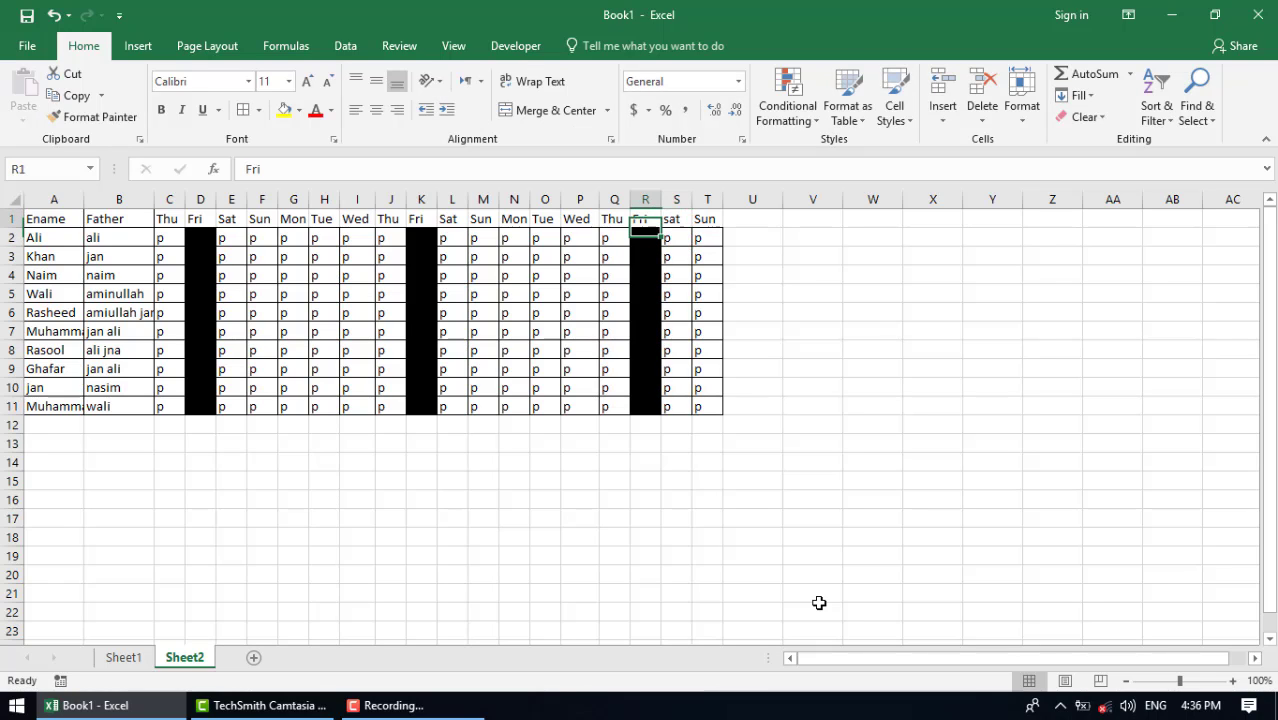
type("thu")
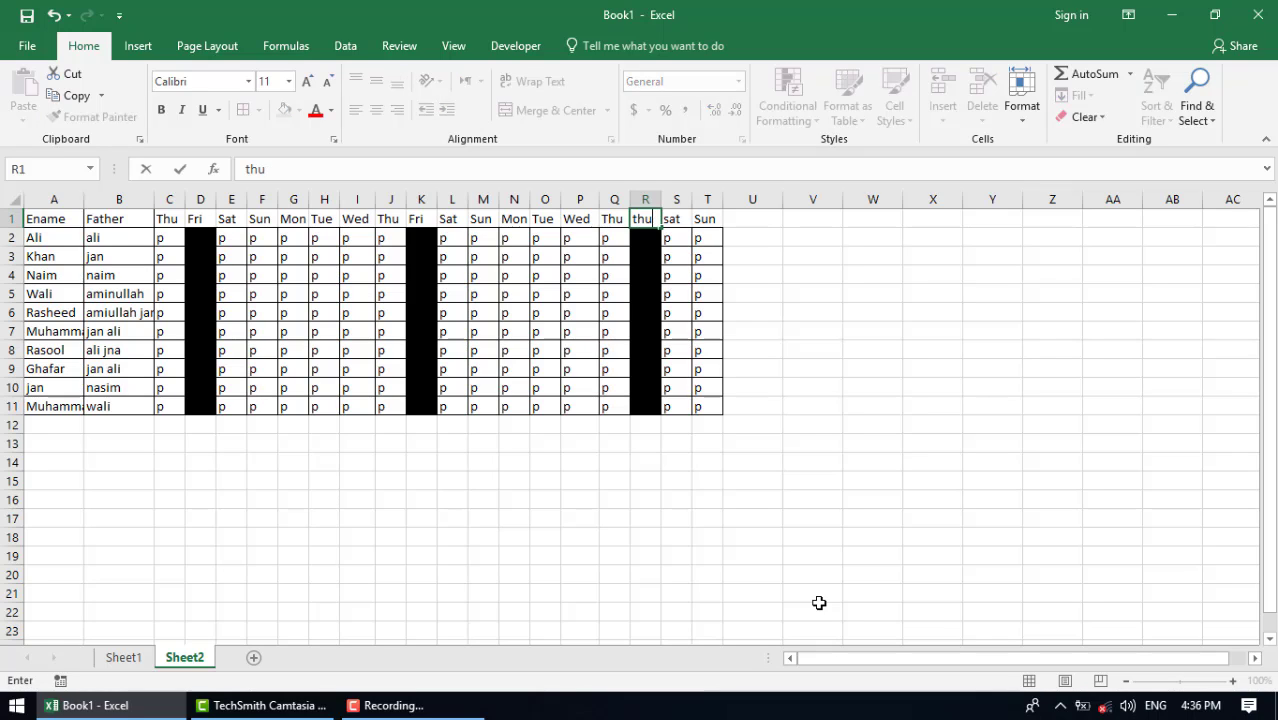
key("Return")
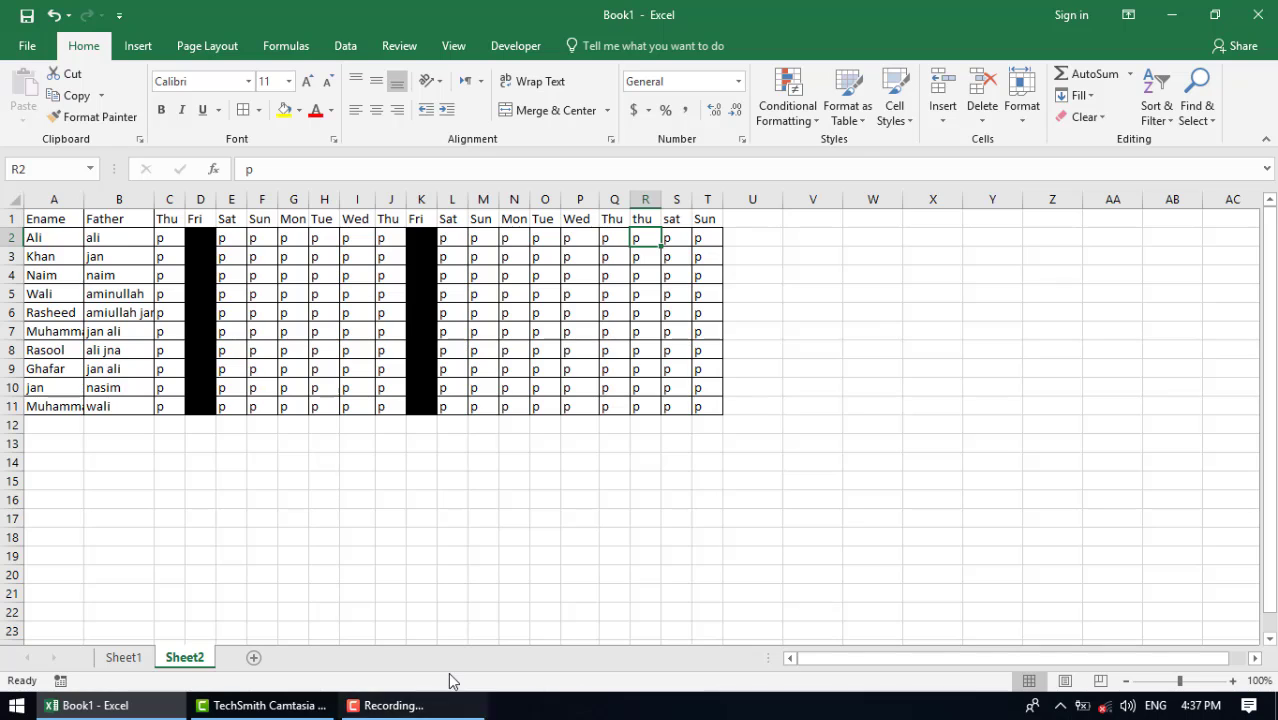
left_click(437, 705)
left_click(1237, 603)
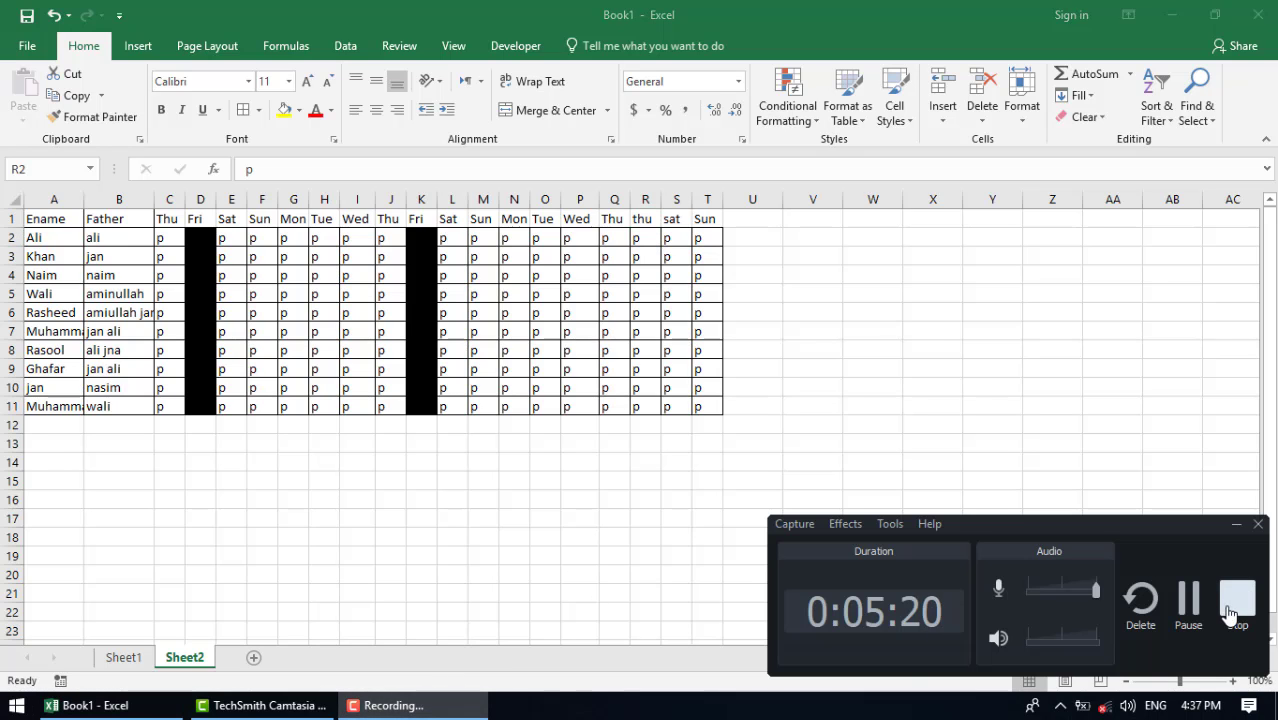